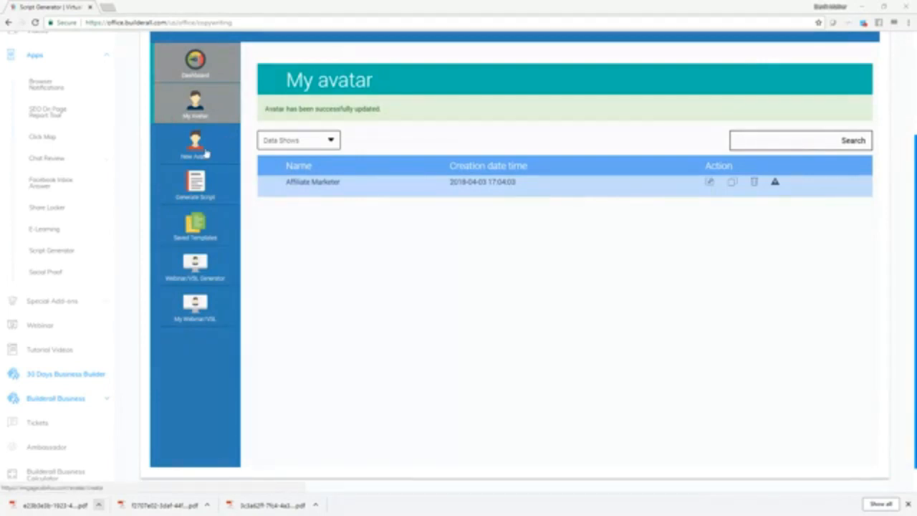
Step: Open a new avatar form and examine the Ideal Avatar Profile questions
click(206, 152)
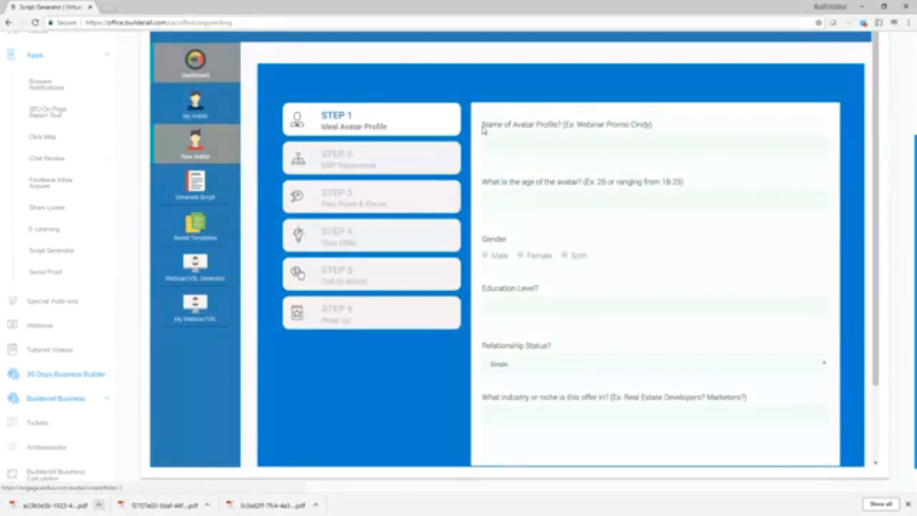
scroll(577, 186, down, 3)
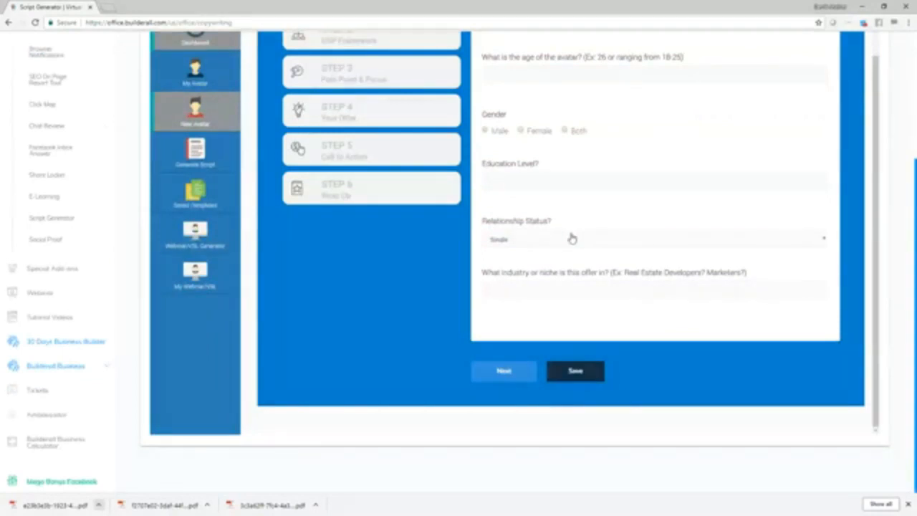
scroll(572, 228, up, 2)
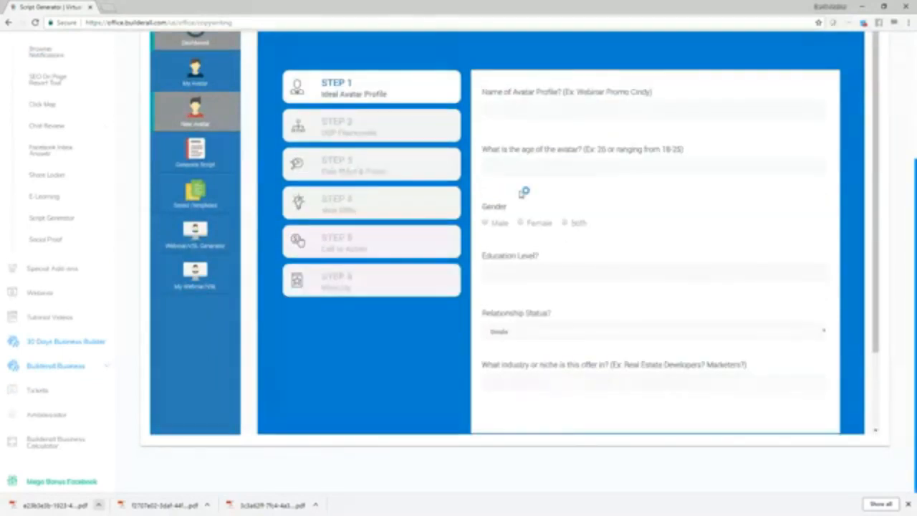
Step: Open the existing Affiliate Marketer avatar for editing and review its Ideal Avatar Profile answers
click(198, 79)
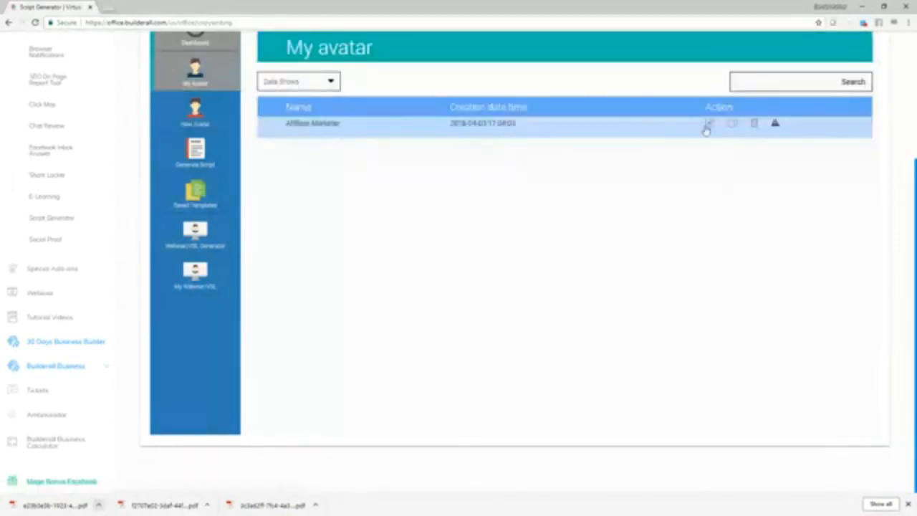
click(708, 124)
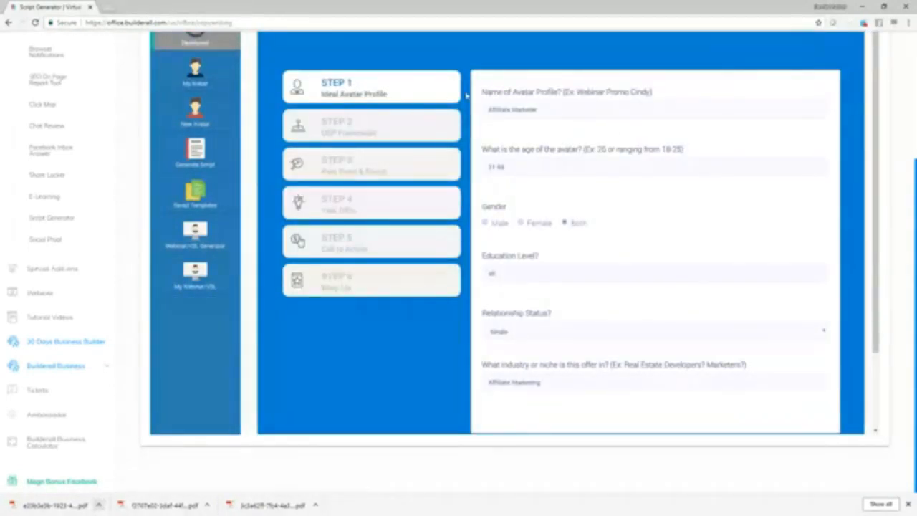
scroll(578, 231, down, 3)
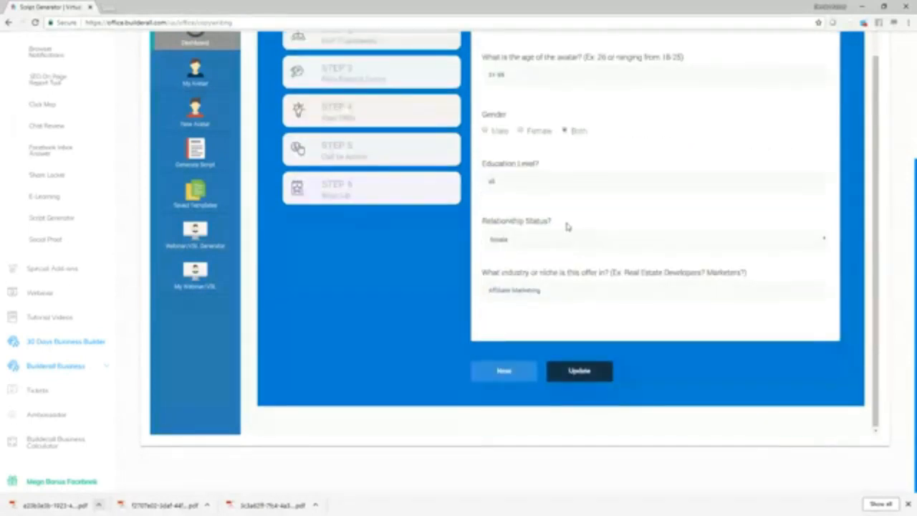
scroll(568, 226, up, 3)
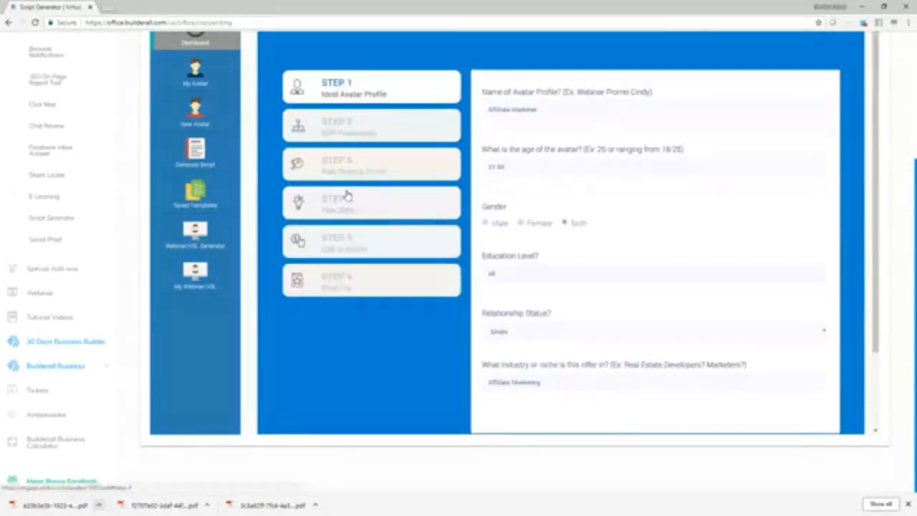
Step: Review the avatar's Pain Point & Focus answers in Step 3 and update the avatar
click(347, 165)
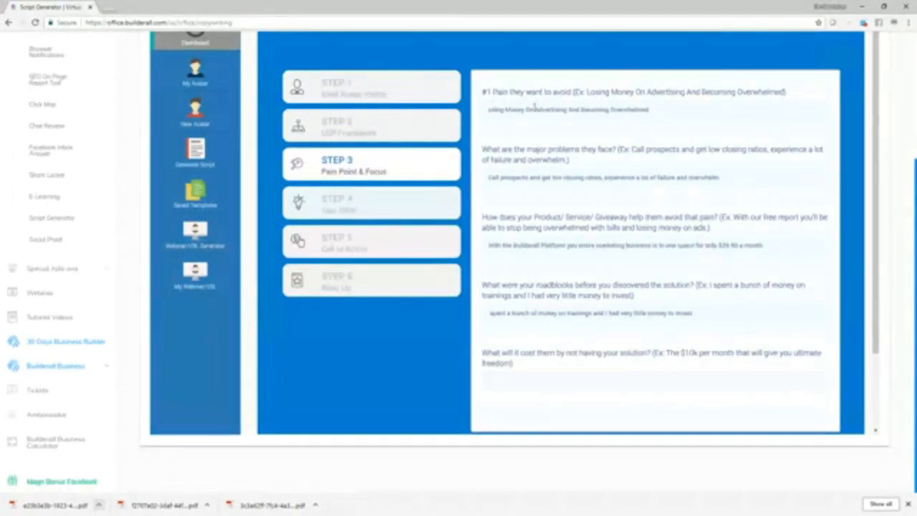
double_click(488, 110)
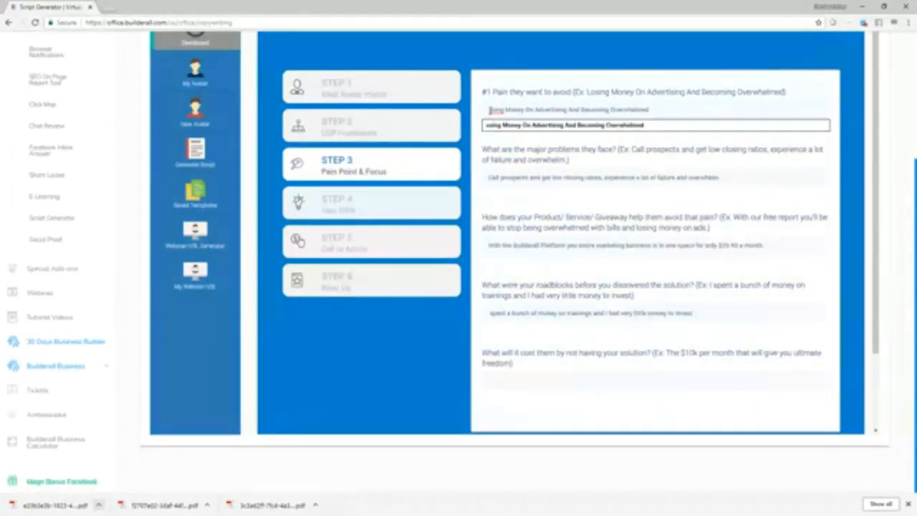
click(493, 111)
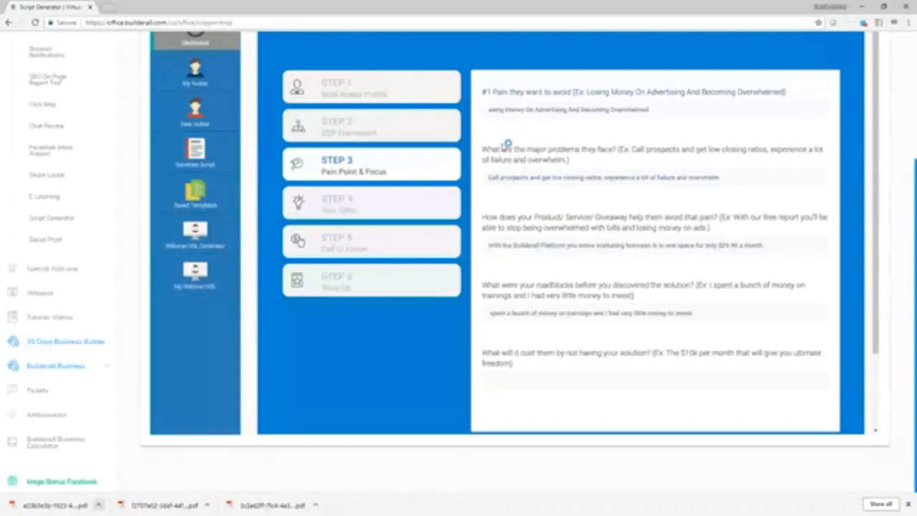
scroll(506, 154, down, 2)
scroll(497, 169, up, 2)
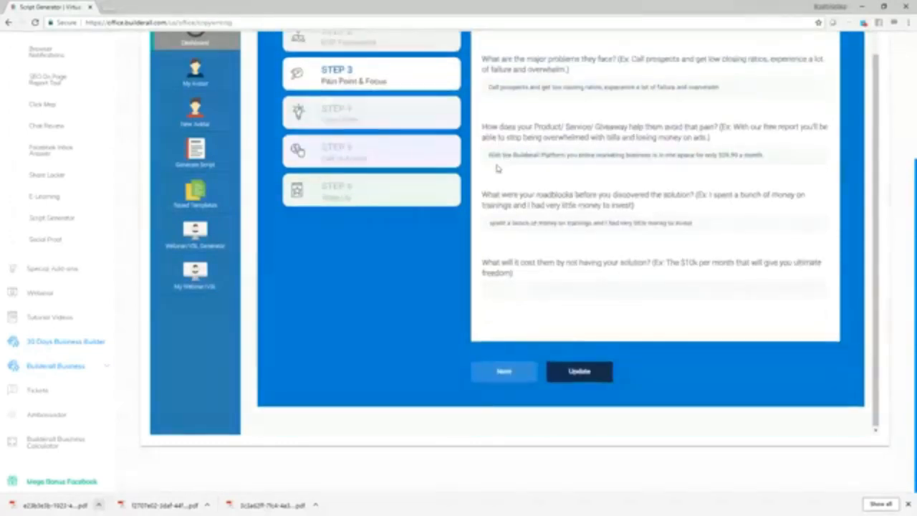
scroll(617, 408, down, 2)
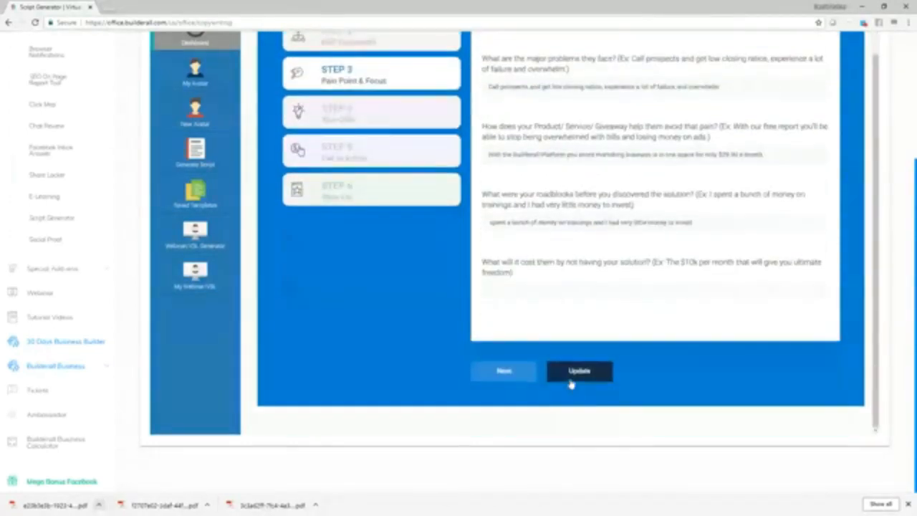
click(570, 382)
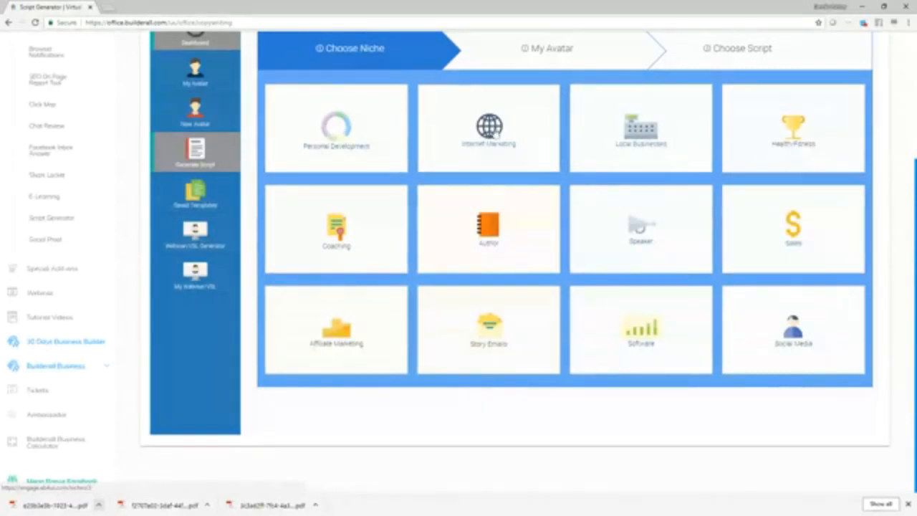
Step: Generate a PPC Ads script from the Advertising Scripts category for the Internet Marketing niche
scroll(499, 149, up, 1)
scroll(503, 150, up, 2)
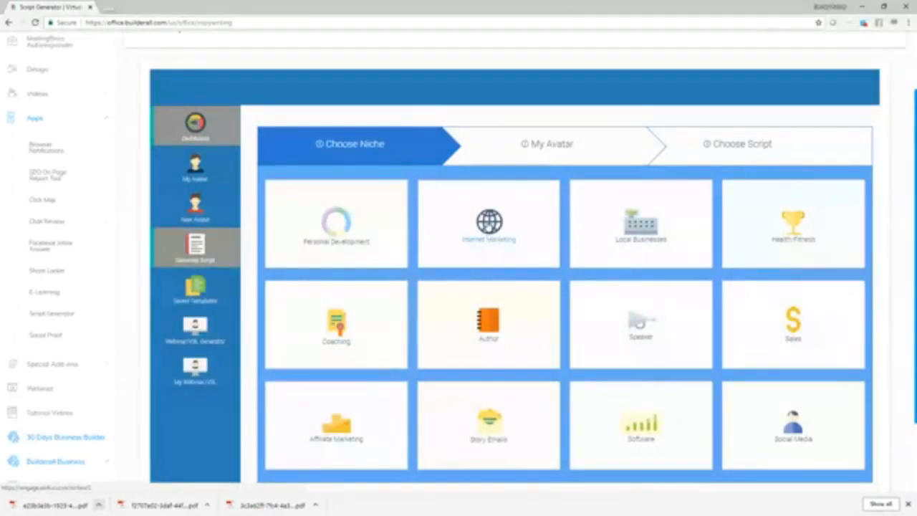
click(490, 225)
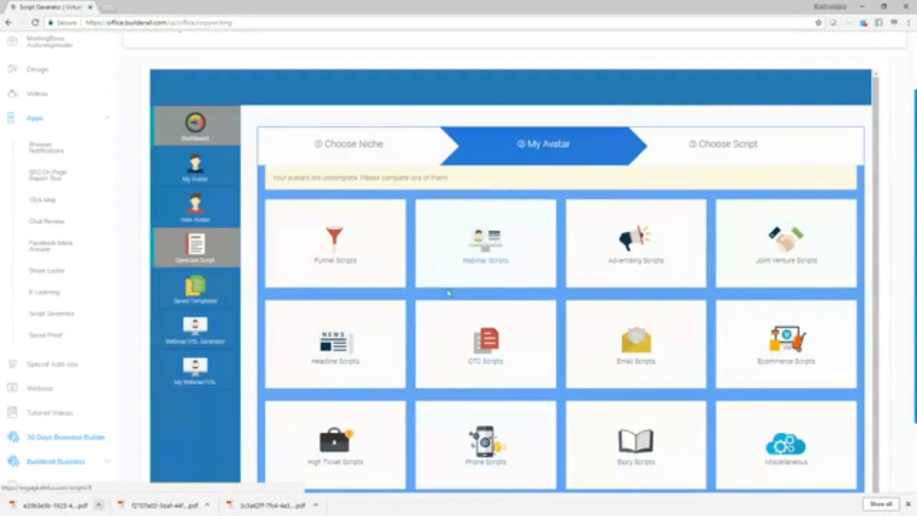
click(637, 240)
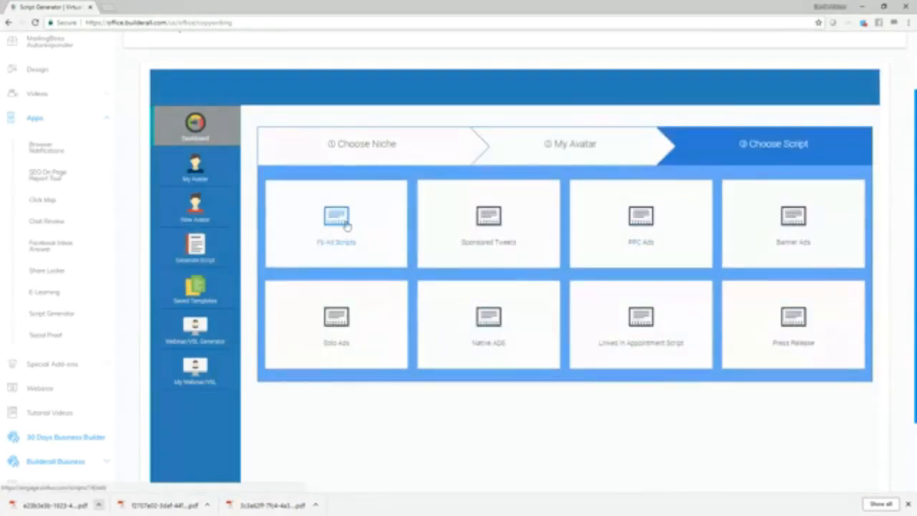
click(645, 220)
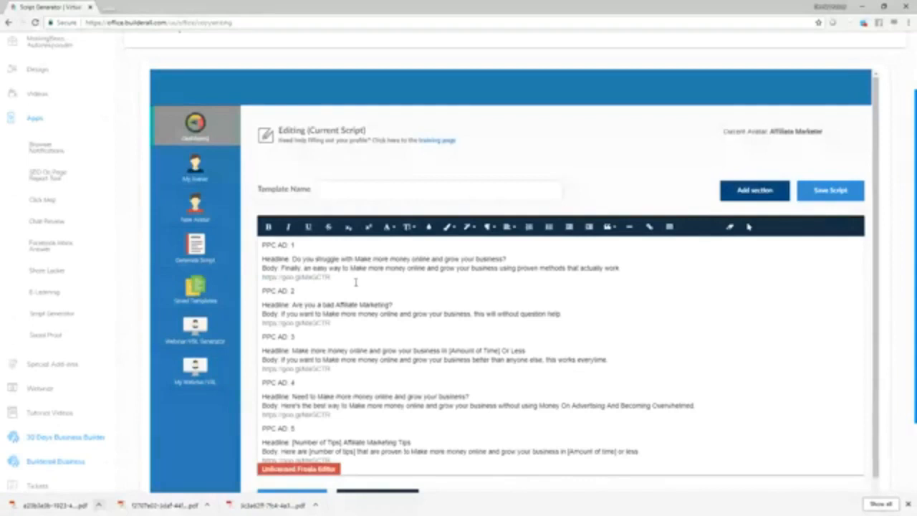
Step: Review the generated PPC ads and add a Problem Framework statement to the end of the script
scroll(354, 285, down, 1)
scroll(422, 362, down, 1)
scroll(422, 351, up, 2)
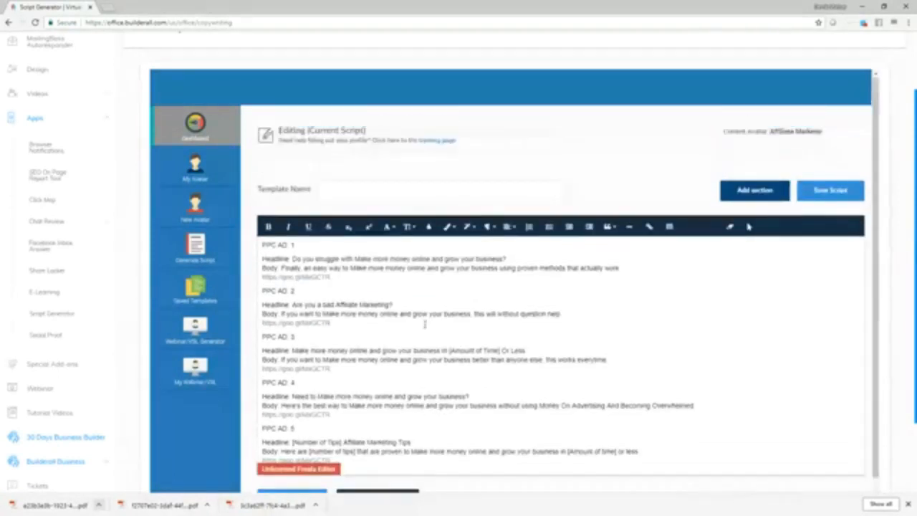
scroll(415, 359, down, 3)
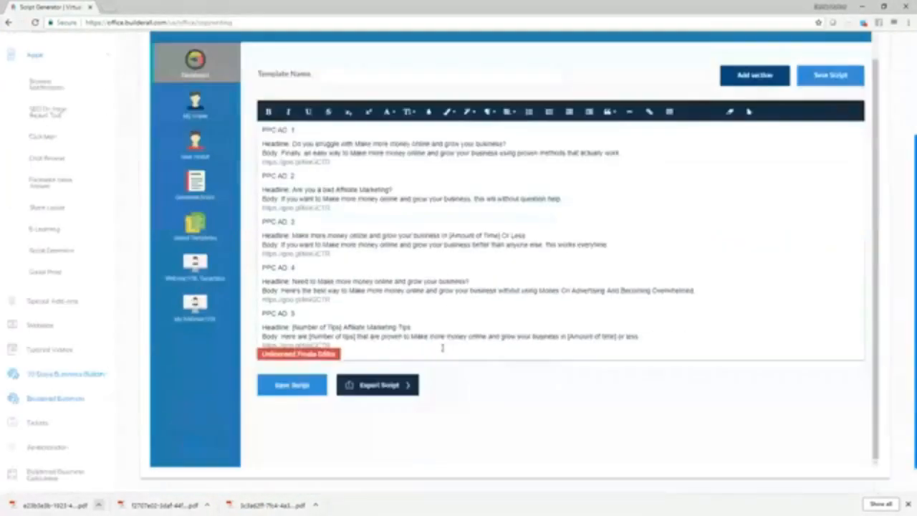
scroll(430, 355, up, 1)
click(769, 133)
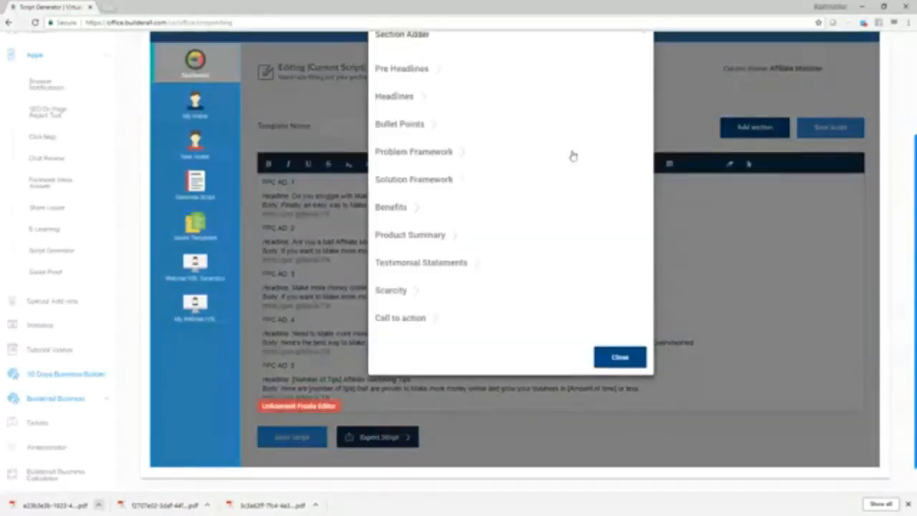
click(438, 152)
click(401, 104)
scroll(420, 321, down, 1)
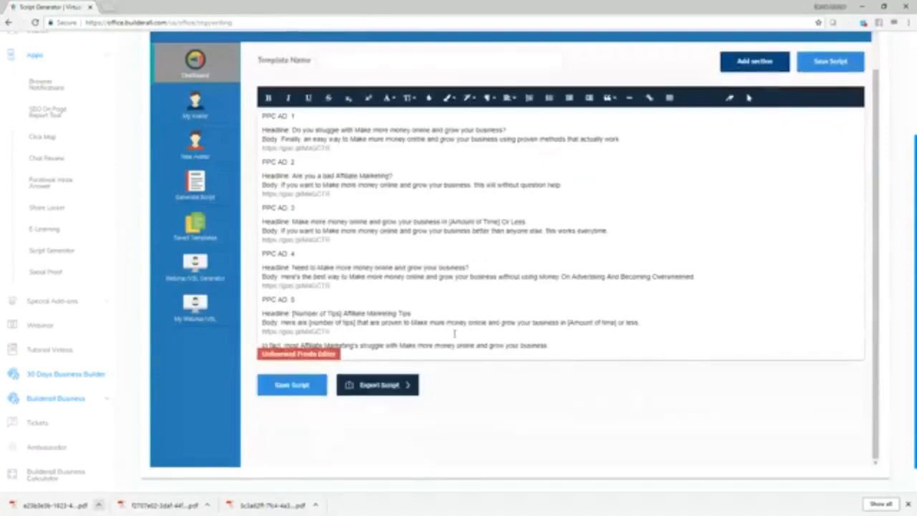
Step: Generate the Product launch 4 part email series from Email Scripts for the Internet Marketing niche
scroll(569, 324, up, 1)
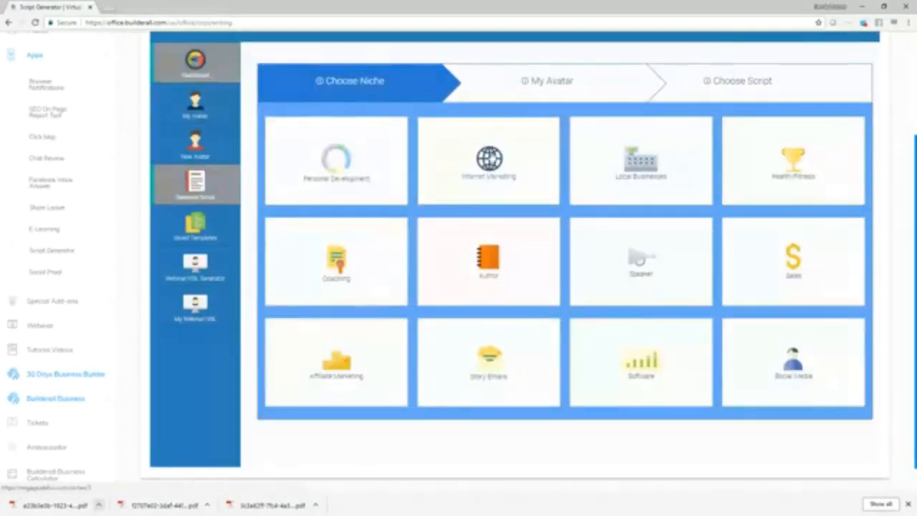
click(543, 205)
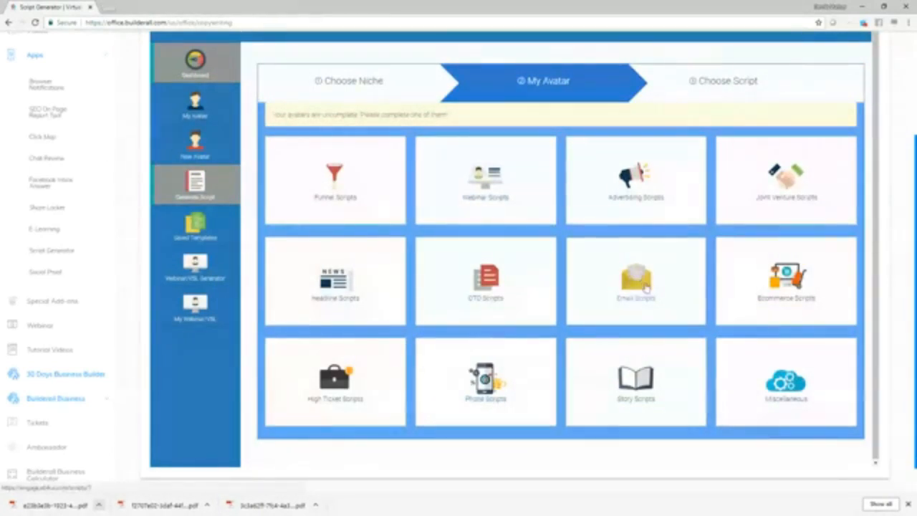
click(645, 286)
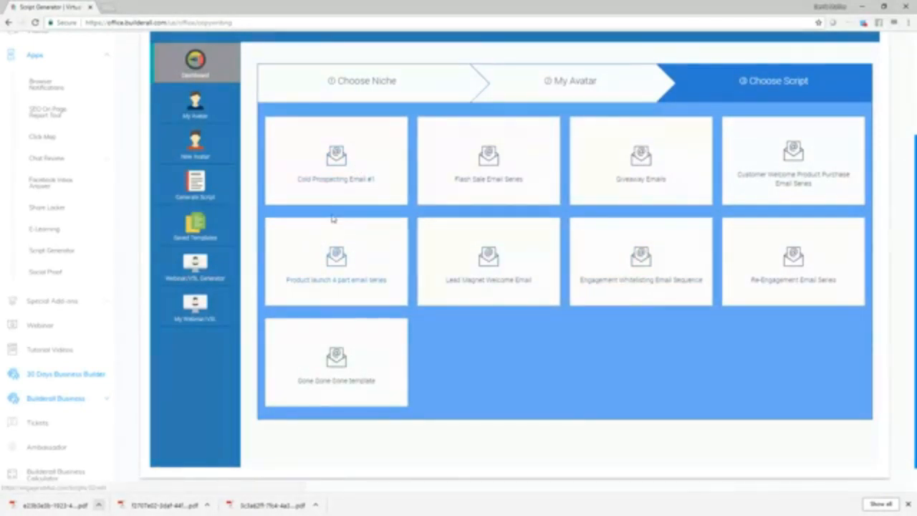
click(346, 267)
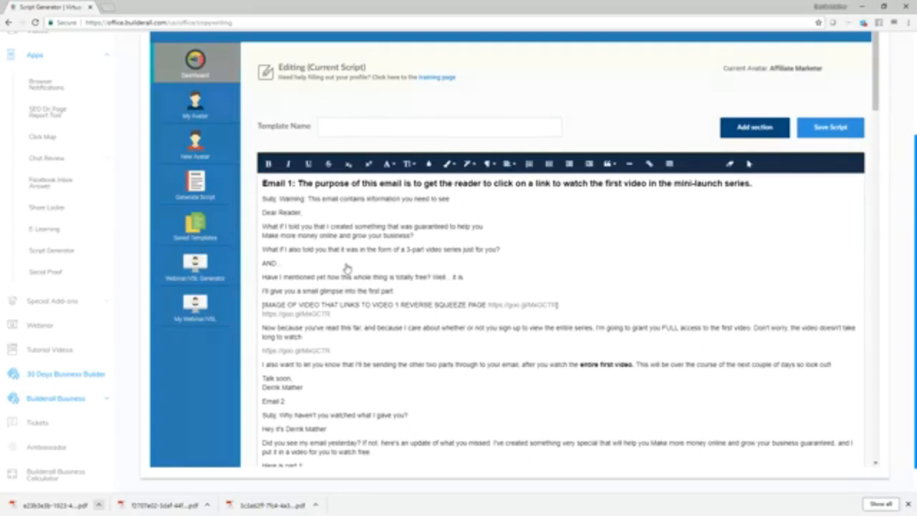
Step: Highlight the purpose line and the subject text of Email 1 in the product launch script
drag(299, 182, 567, 195)
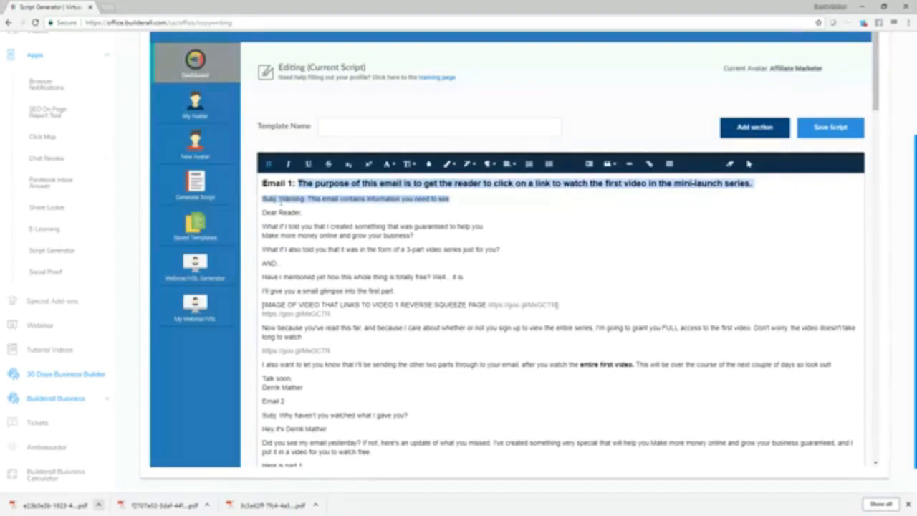
click(279, 203)
drag(281, 198, 455, 202)
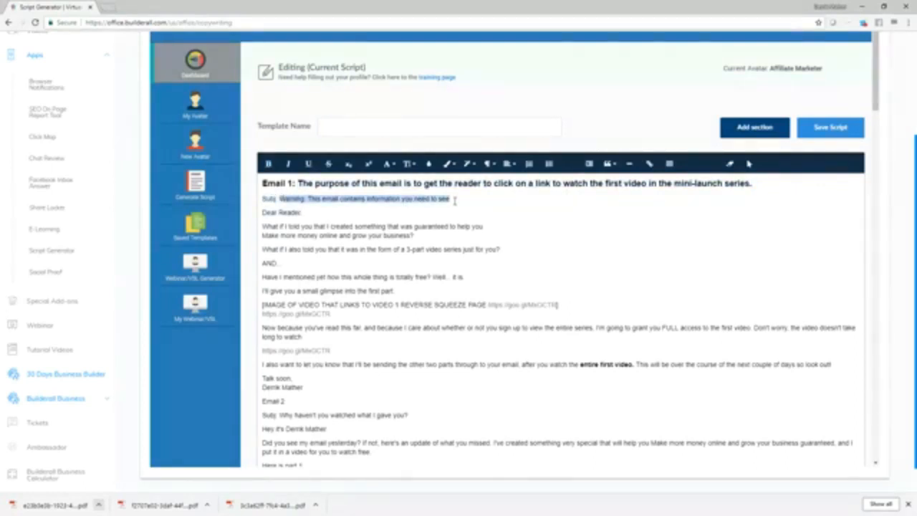
Step: Read through the remaining launch and content series emails, and return to the script generator's niche selection
scroll(340, 259, down, 2)
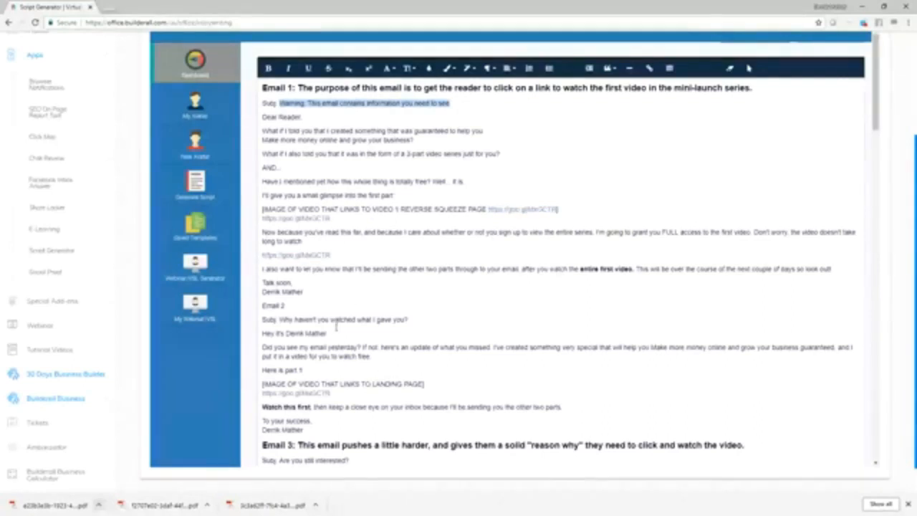
scroll(359, 300, down, 1)
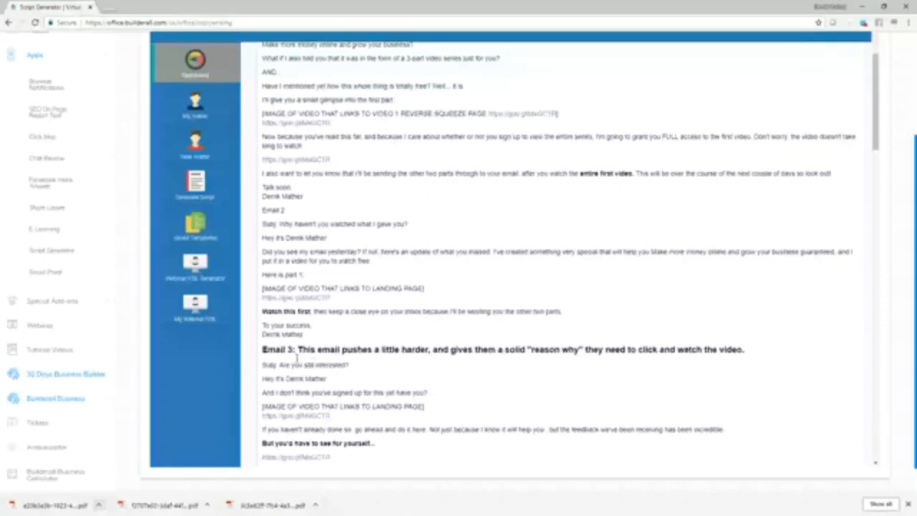
scroll(300, 350, down, 1)
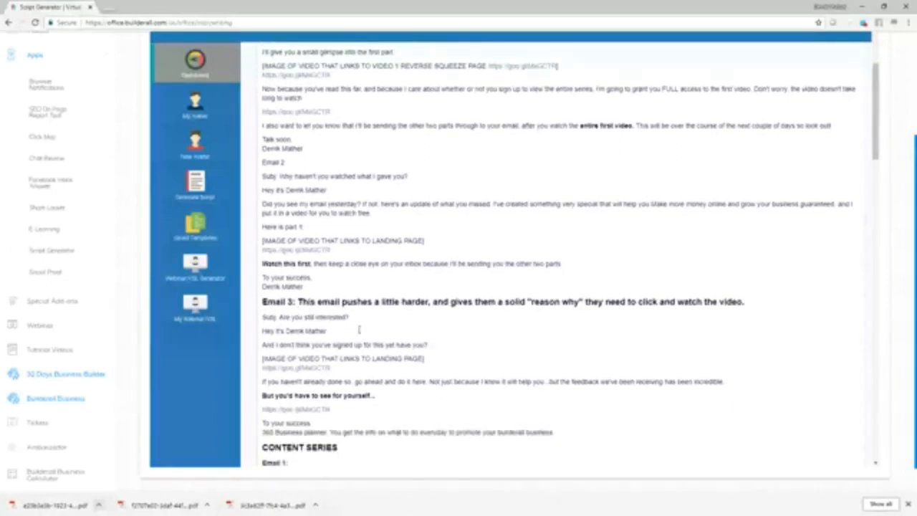
scroll(359, 328, down, 1)
scroll(373, 341, down, 1)
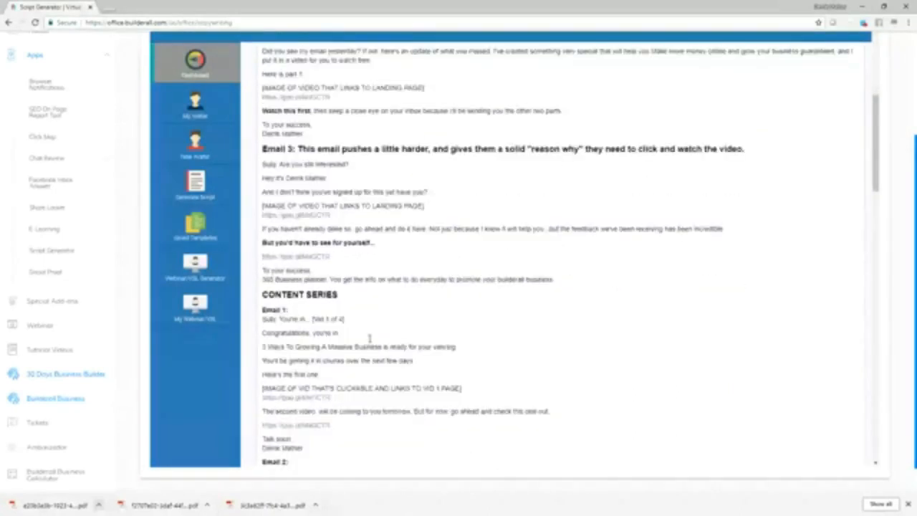
scroll(337, 336, down, 1)
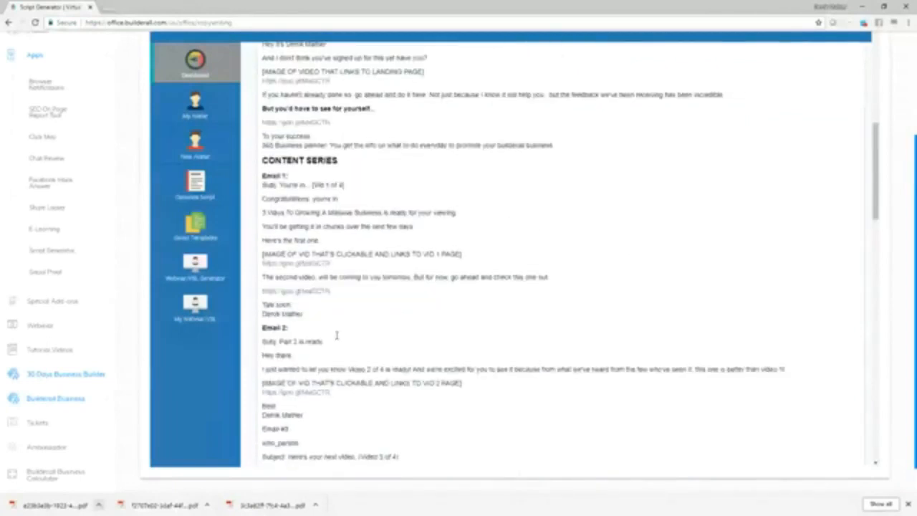
scroll(339, 336, down, 1)
scroll(338, 336, down, 2)
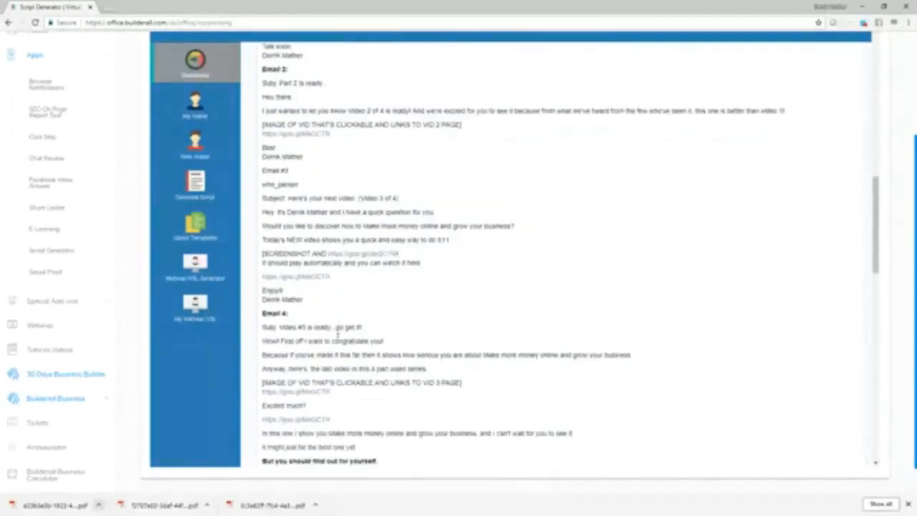
scroll(452, 341, up, 3)
scroll(447, 343, up, 7)
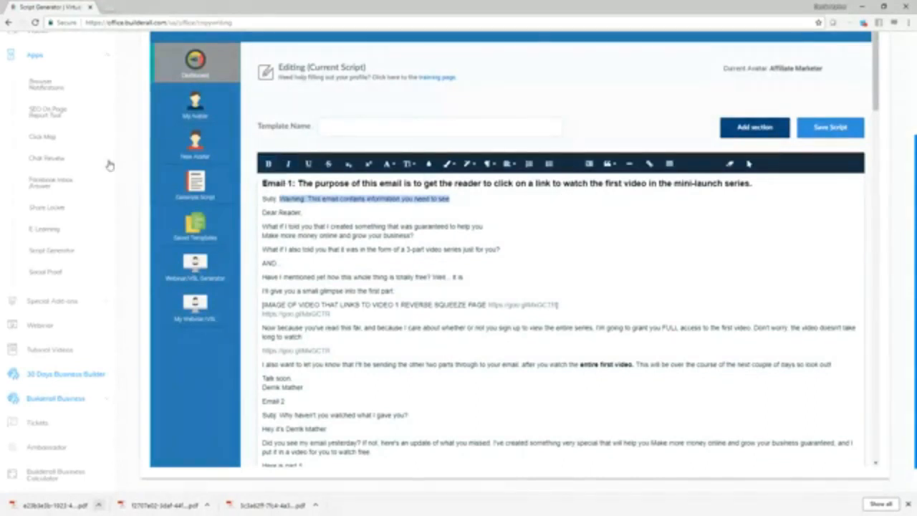
click(195, 184)
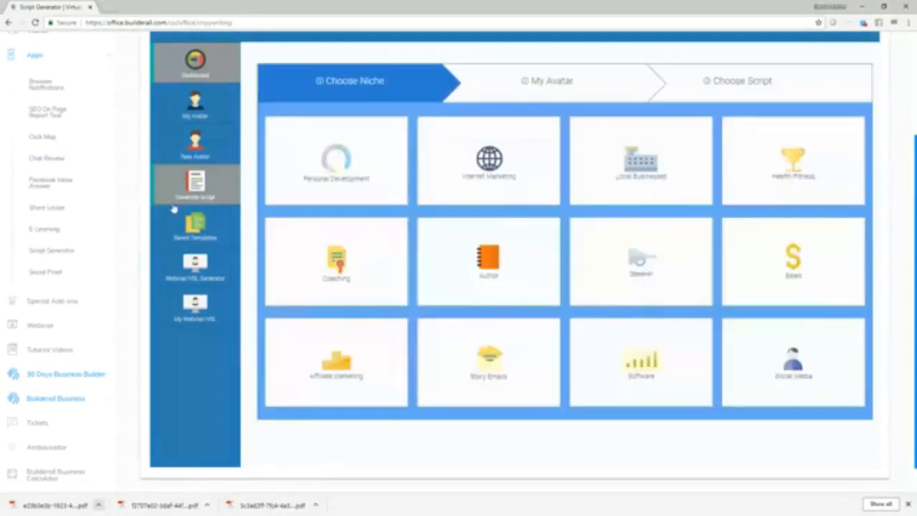
Step: Browse the scripts offered in the Story Emails niche and return to the script generator's niche selection
click(489, 363)
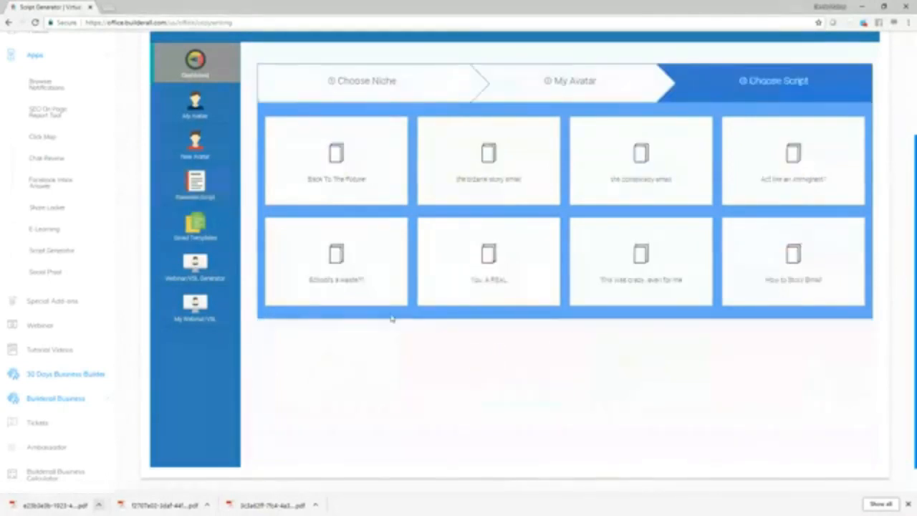
click(205, 74)
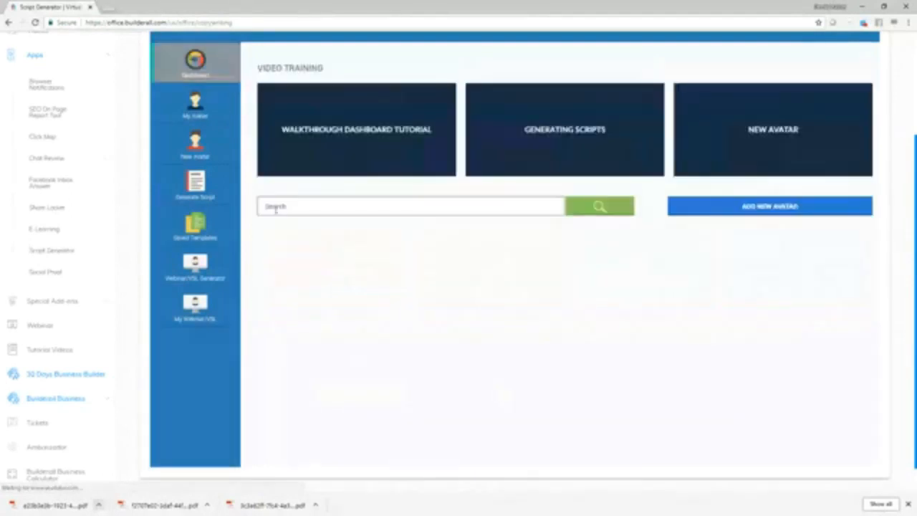
click(194, 185)
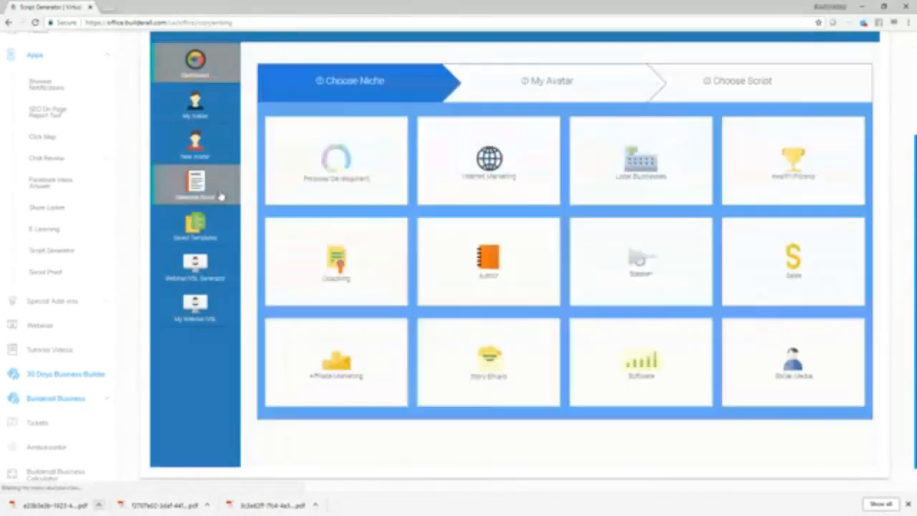
Step: Generate the Cold Affiliate Email from the Niche Scripts of the Affiliate Marketing niche
click(322, 403)
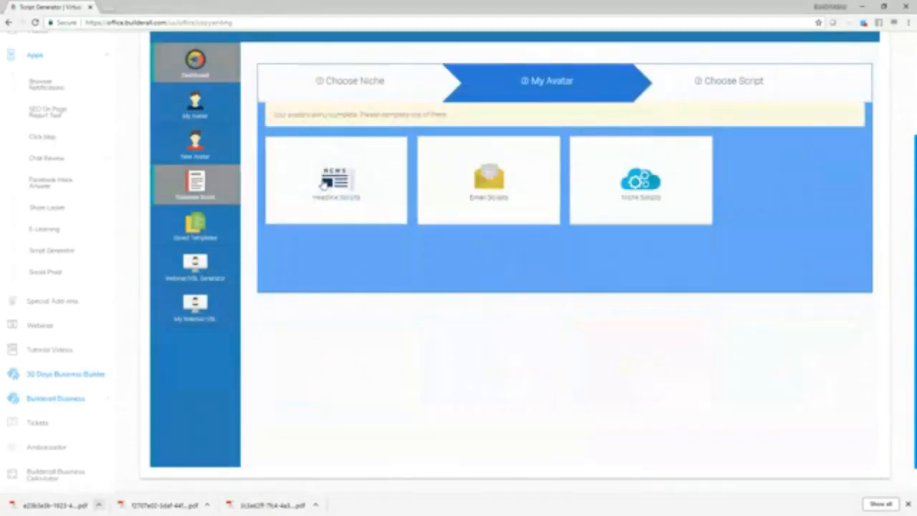
click(500, 188)
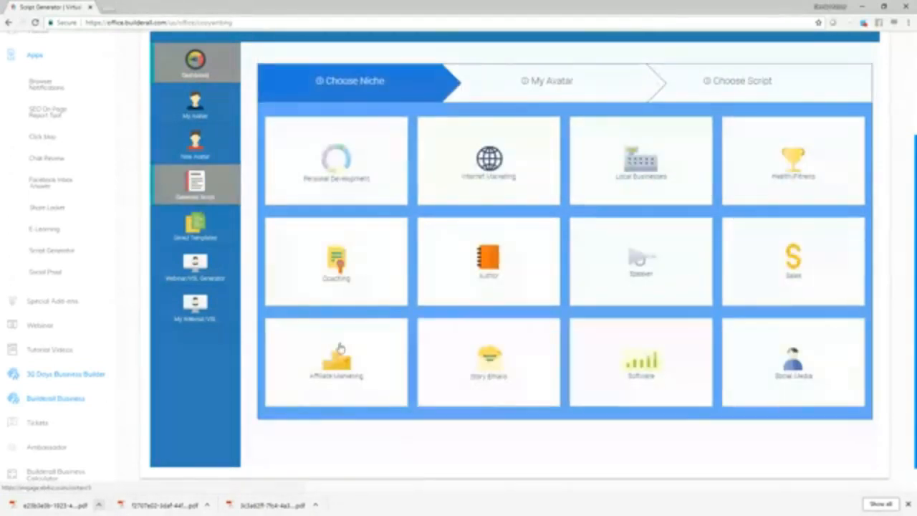
click(392, 357)
click(653, 224)
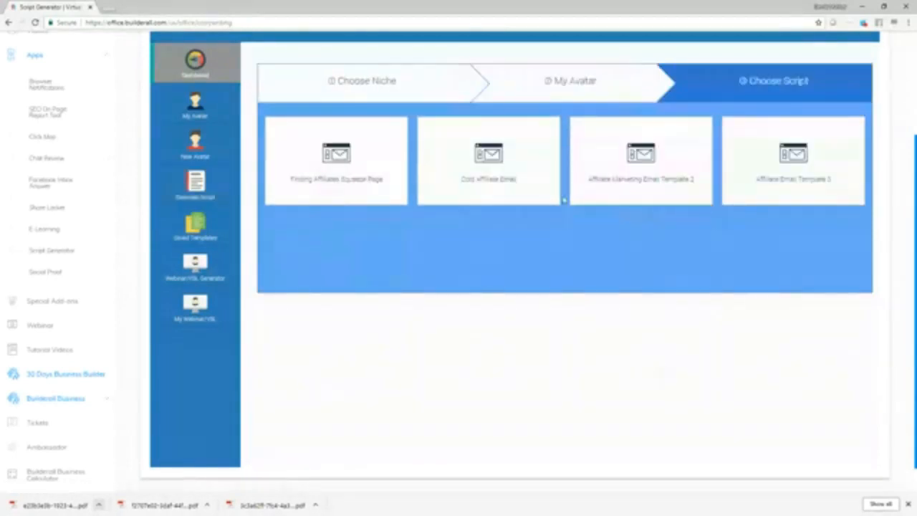
click(504, 153)
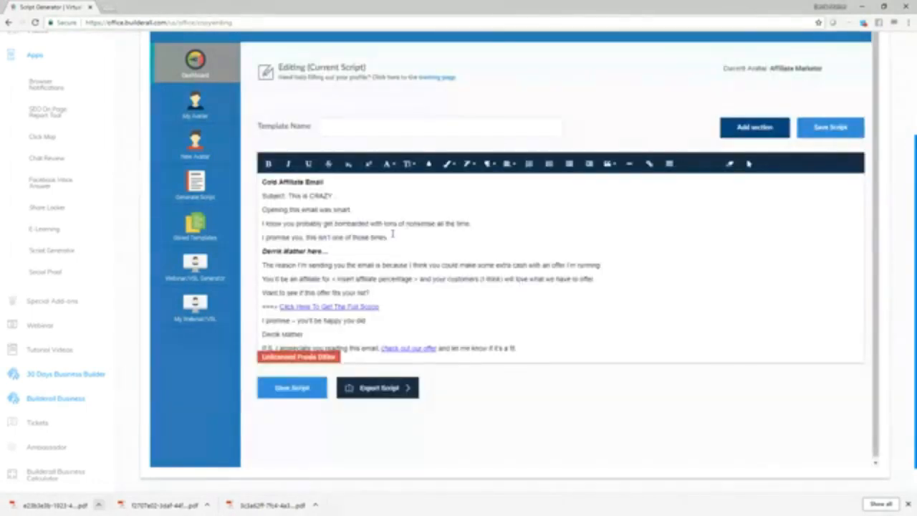
Step: Review the generated cold affiliate email and the section types available for adding to it
scroll(426, 245, down, 1)
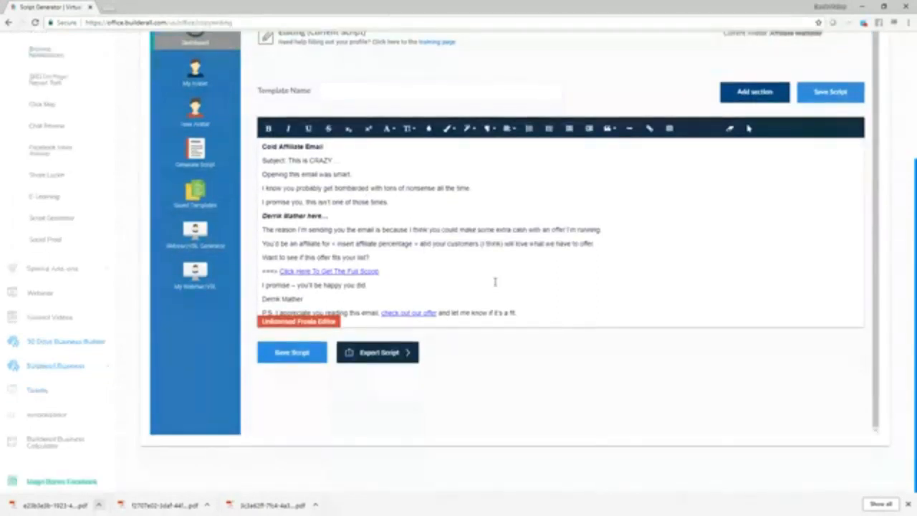
click(556, 317)
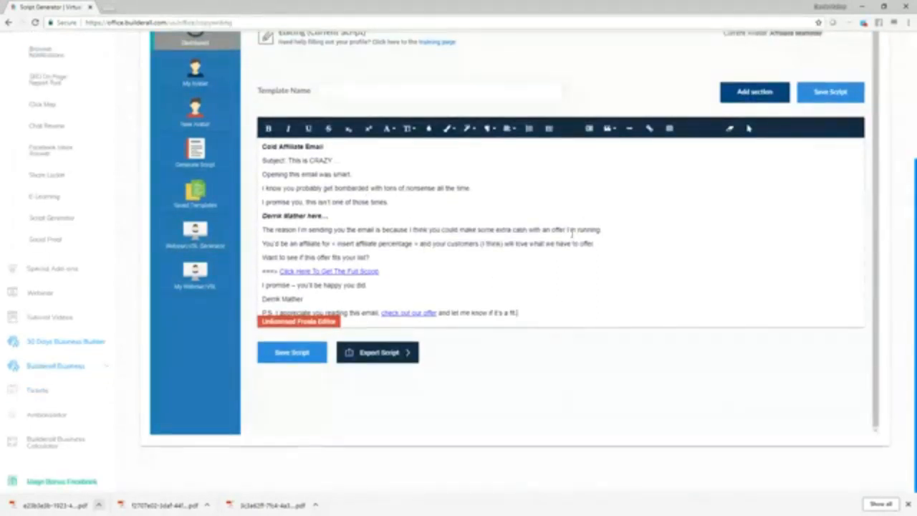
scroll(572, 232, up, 3)
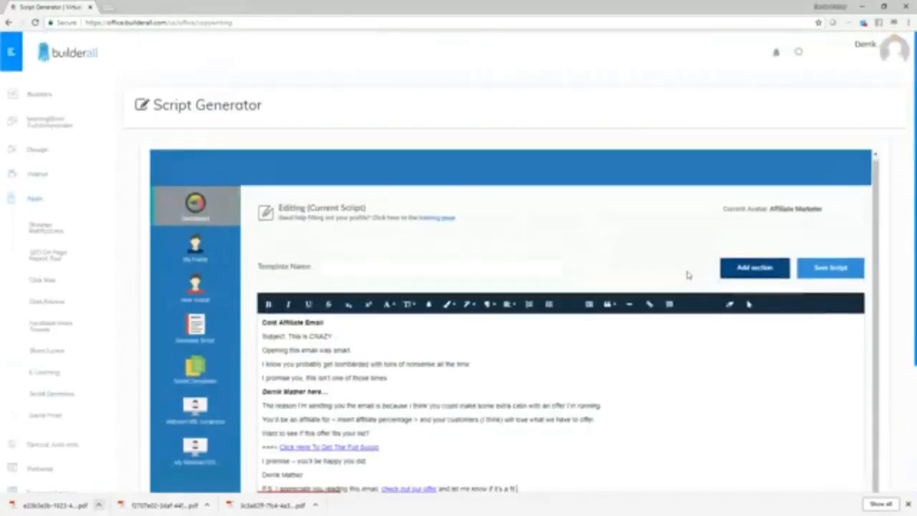
click(756, 268)
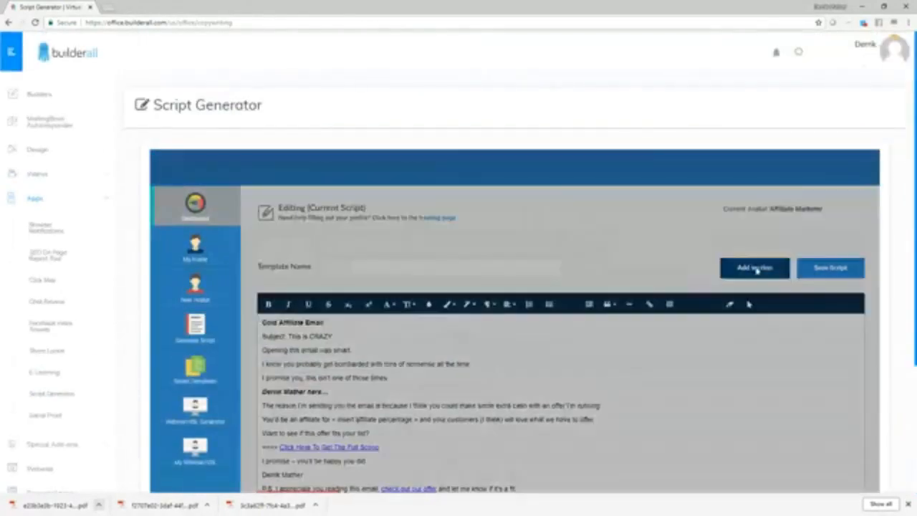
scroll(423, 291, down, 2)
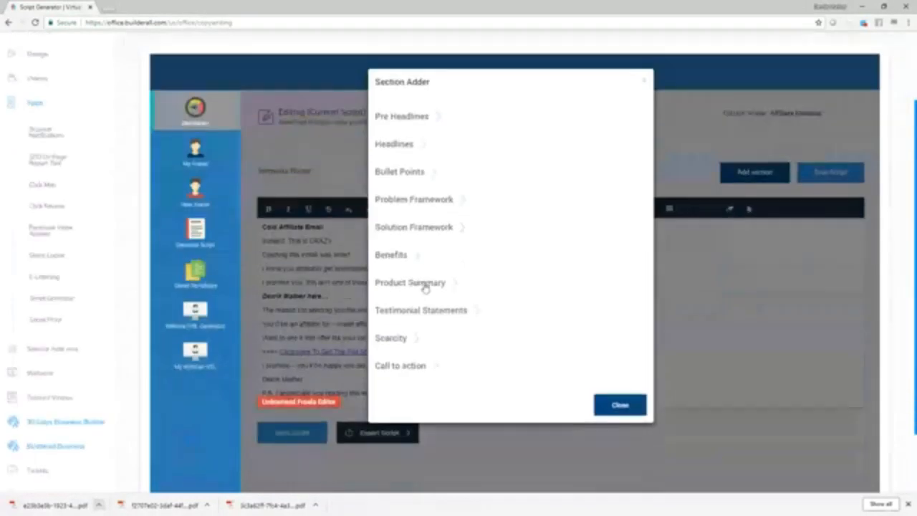
click(618, 405)
Step: Save the cold affiliate email script under the template name "test"
click(835, 170)
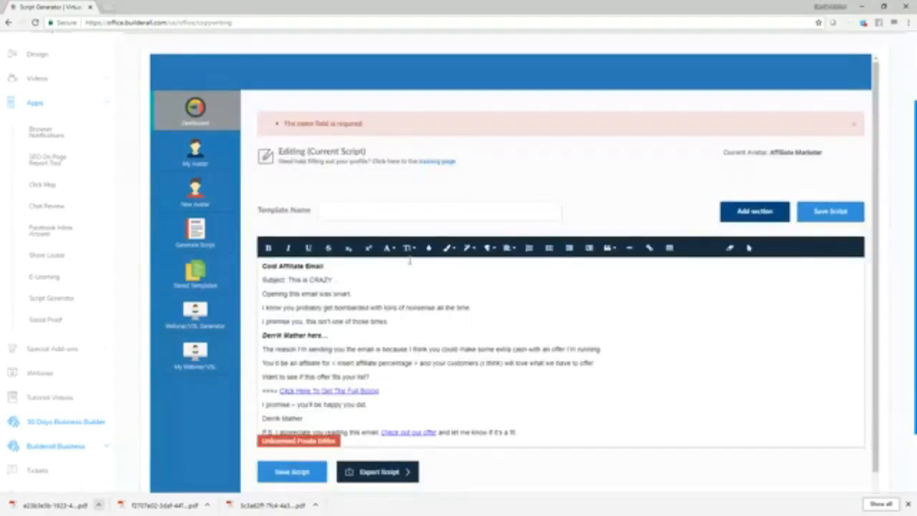
click(353, 208)
text(w)
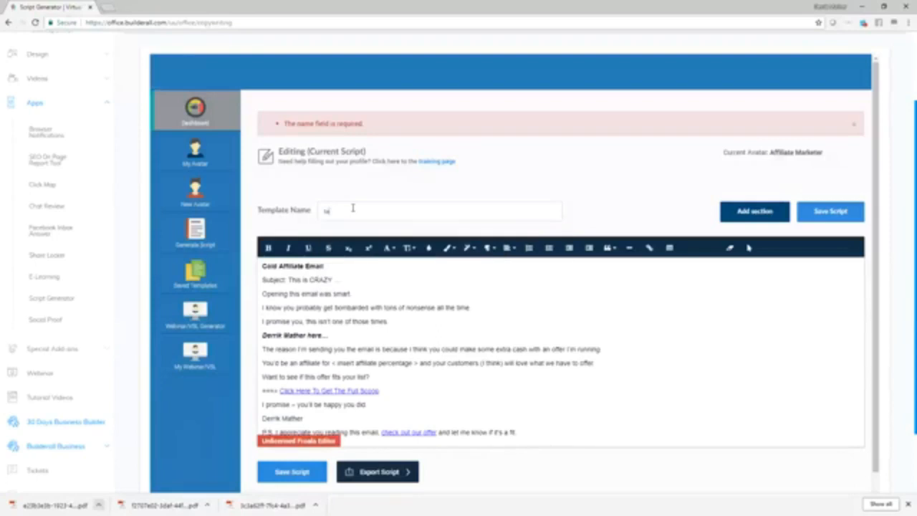
click(835, 212)
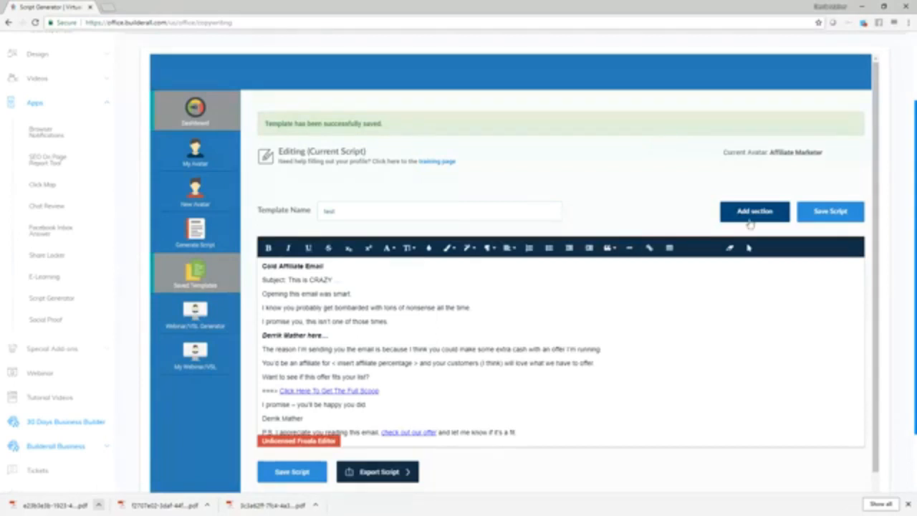
Step: Add a Pre Headlines statement beginning "Attention Affiliate Marketing" to the end of the email script and highlight its text for review
scroll(694, 280, down, 1)
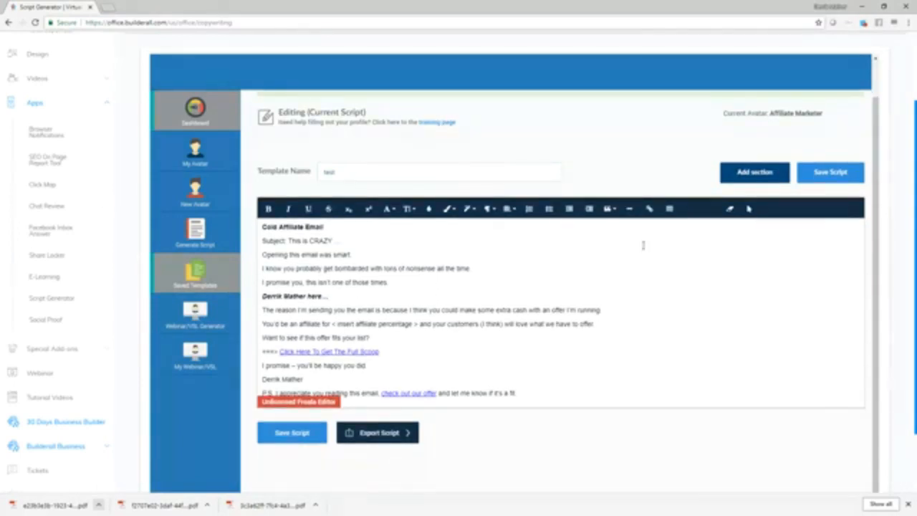
click(745, 172)
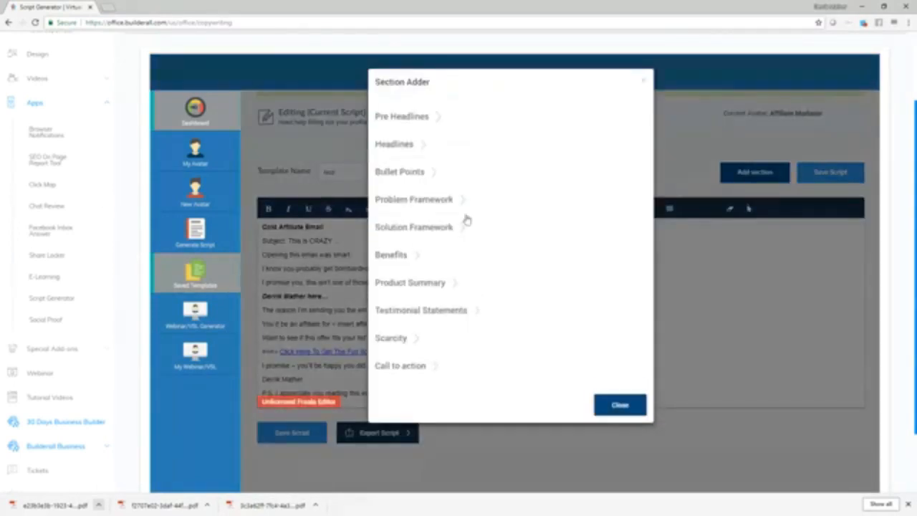
click(432, 114)
click(401, 175)
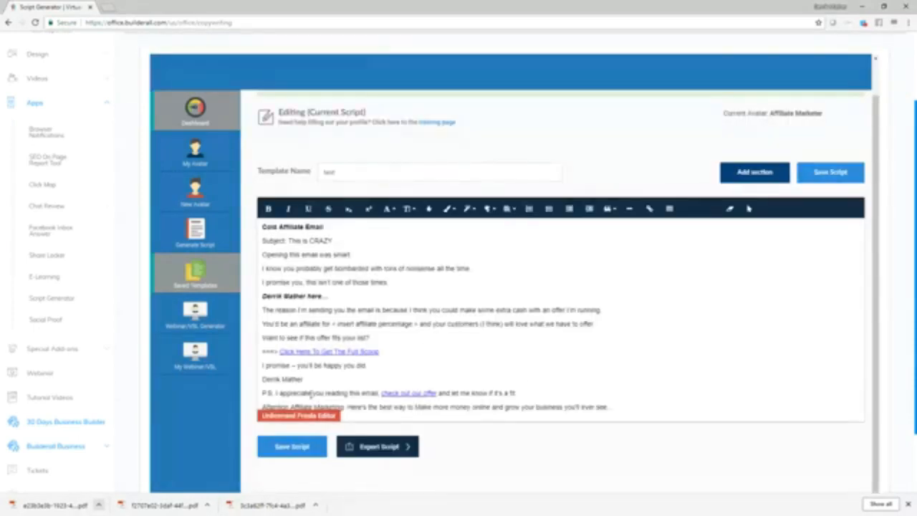
drag(357, 407, 700, 418)
click(645, 373)
scroll(632, 385, up, 2)
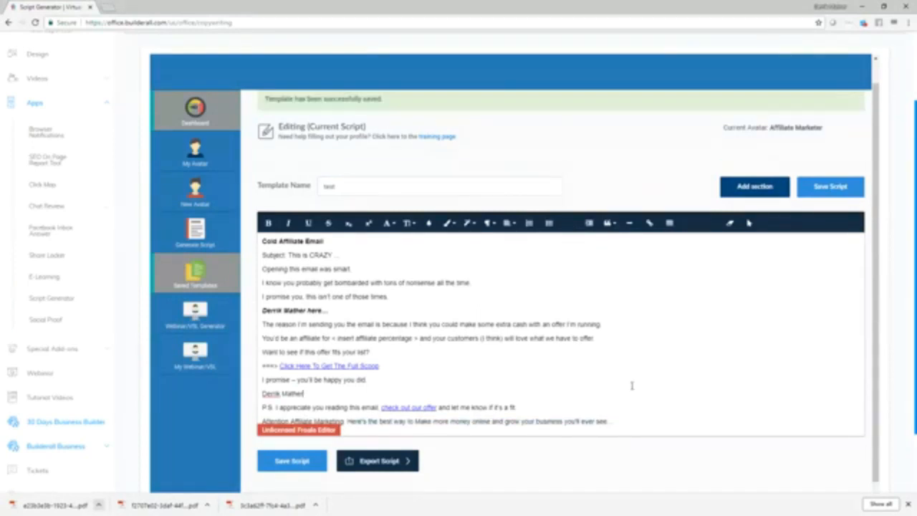
Step: Generate the Email Subject Scripts from Headline Scripts for the Speaker niche
click(180, 228)
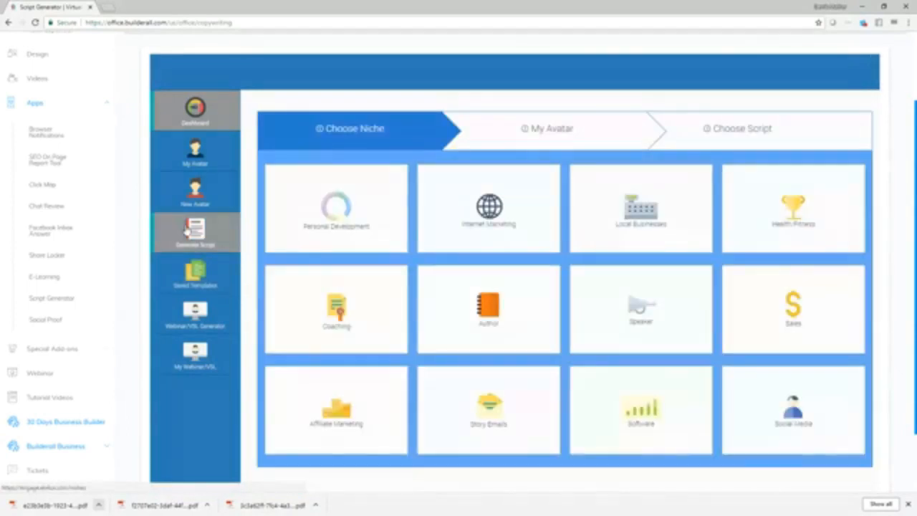
click(609, 334)
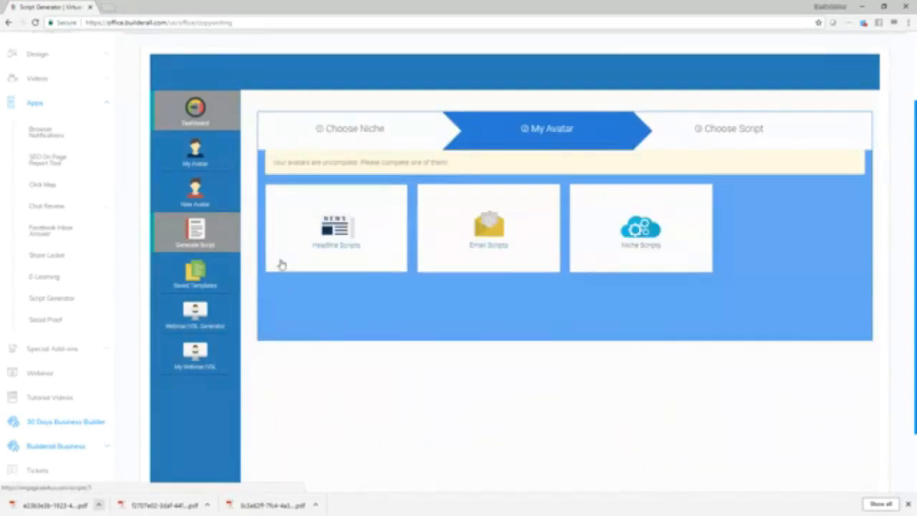
click(336, 238)
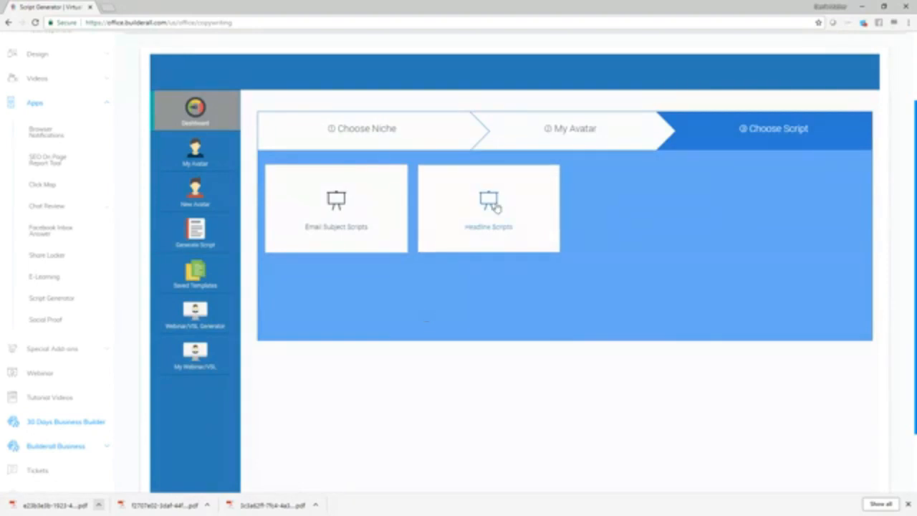
click(351, 209)
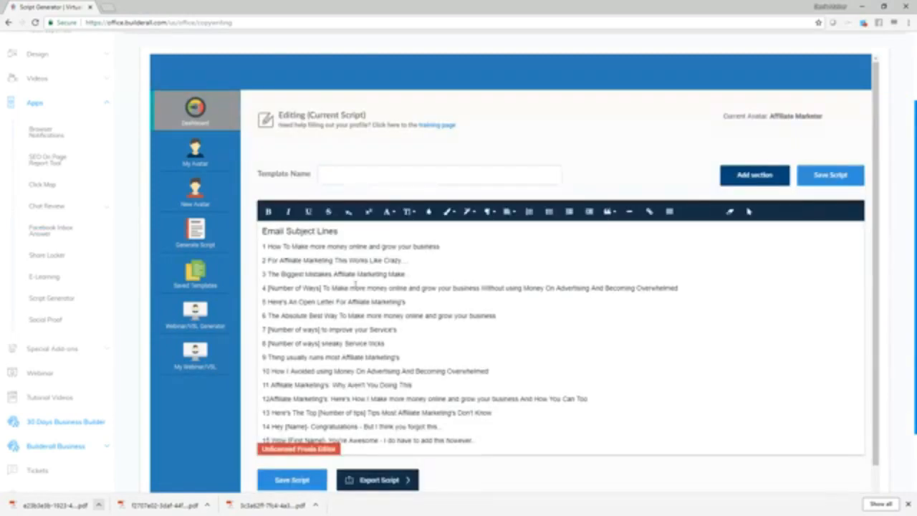
Step: Highlight the list of generated email subject lines and read through it
drag(264, 243, 573, 441)
scroll(401, 320, down, 1)
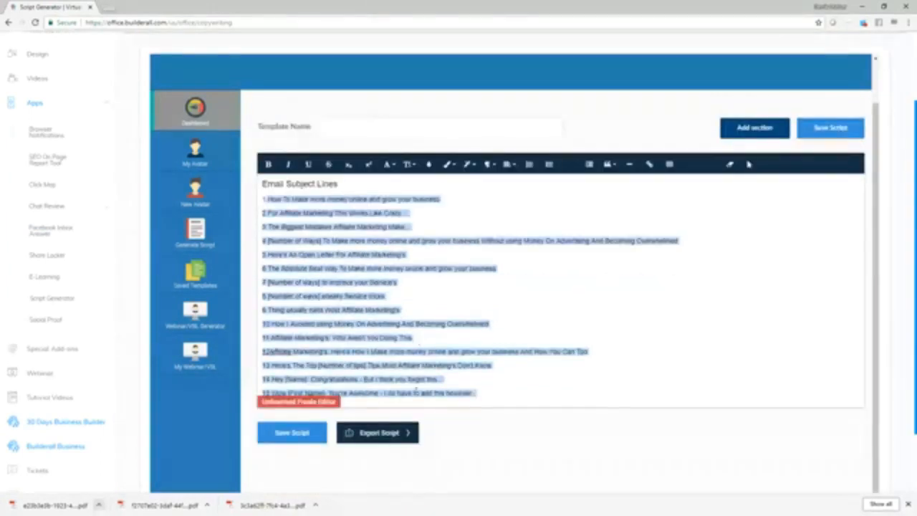
scroll(290, 484, up, 1)
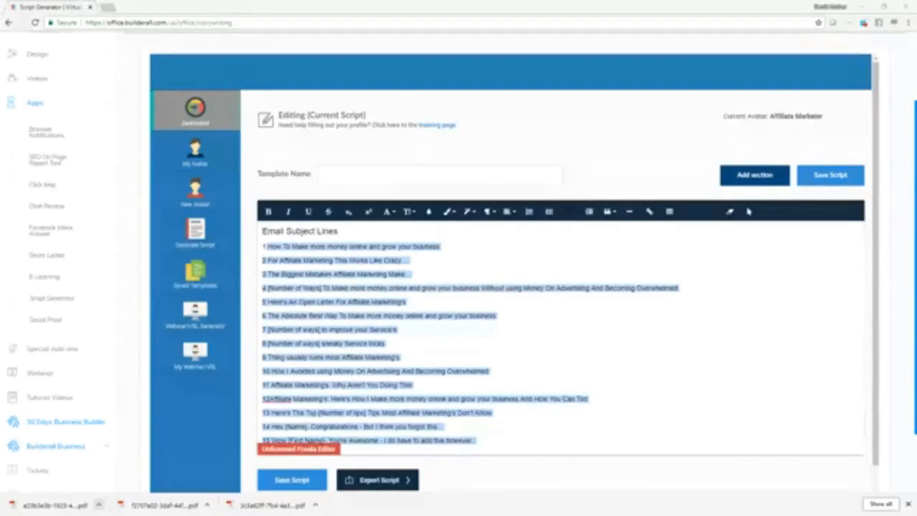
Step: Collapse the Apps list in the site navigation and expand the Builderall Business options to examine them
scroll(108, 175, up, 1)
click(106, 152)
scroll(99, 186, up, 1)
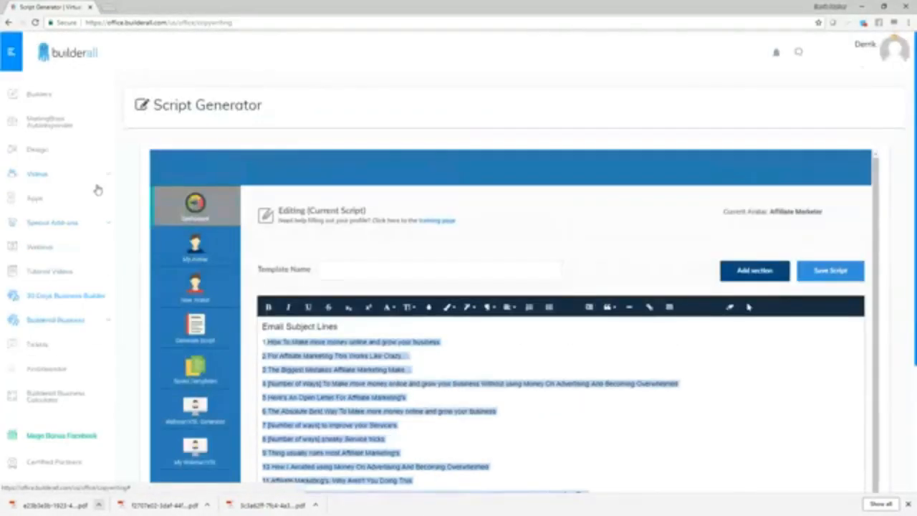
scroll(113, 260, down, 3)
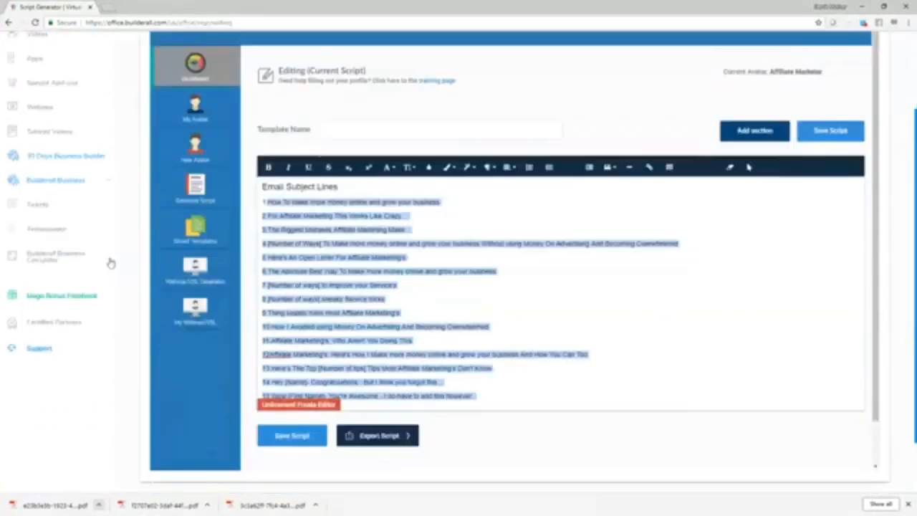
click(108, 182)
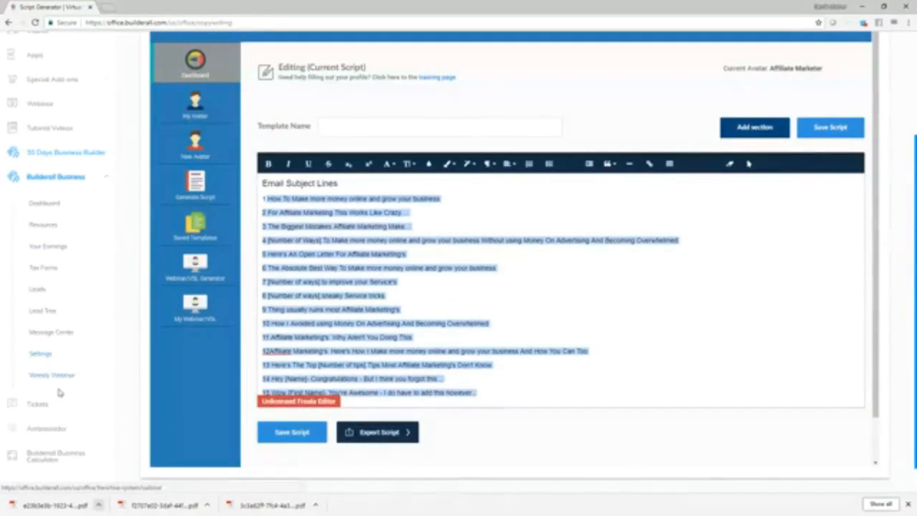
Step: Look through the Apps list in the site navigation down to the Social Proof app
scroll(70, 207, up, 3)
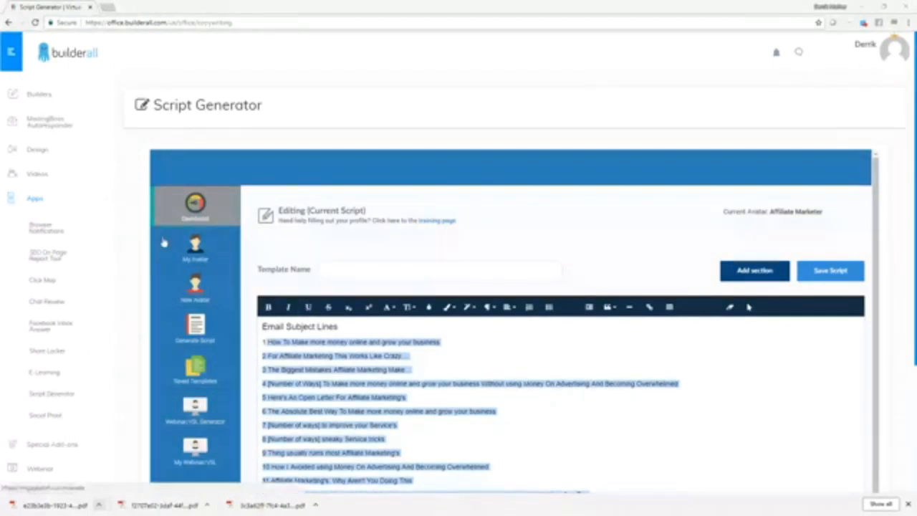
scroll(121, 248, down, 1)
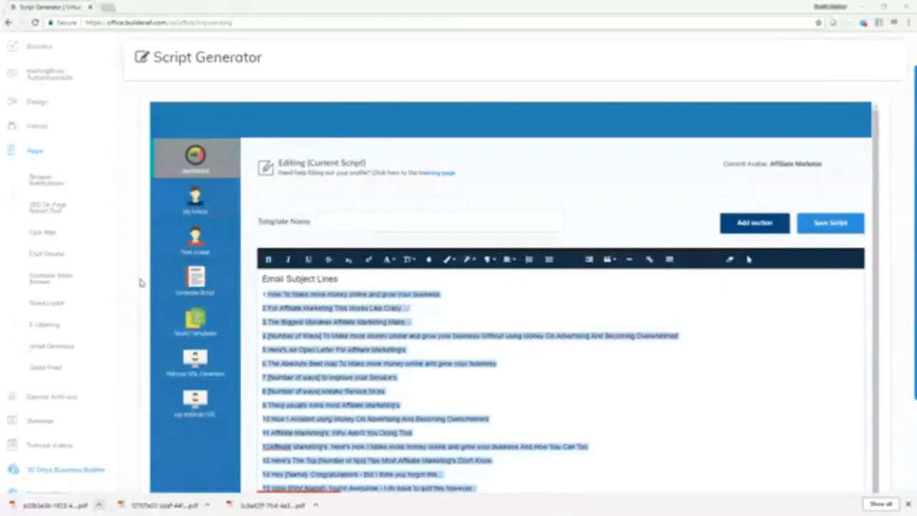
scroll(143, 255, down, 2)
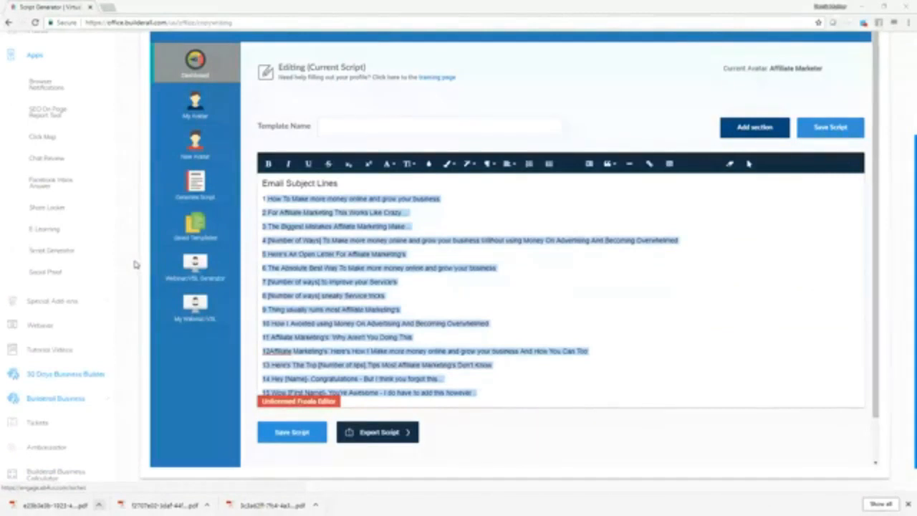
scroll(134, 265, up, 1)
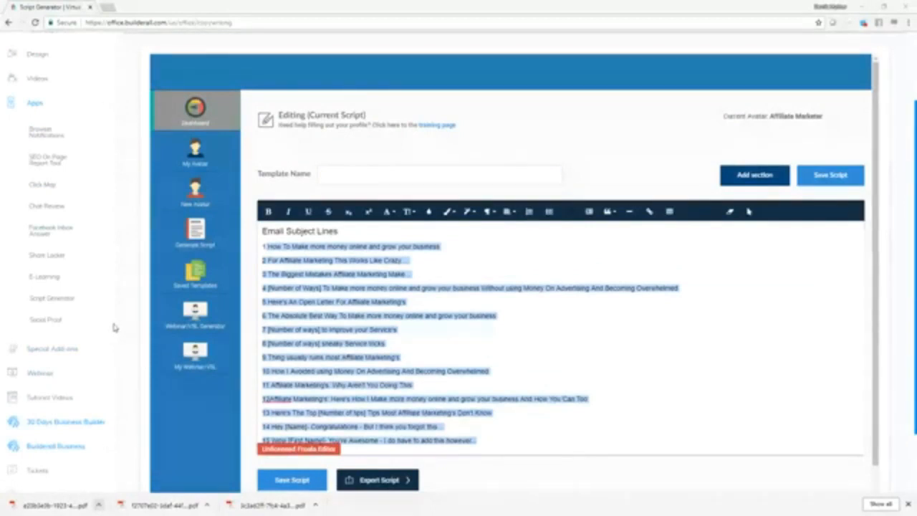
scroll(115, 326, down, 1)
scroll(129, 301, up, 1)
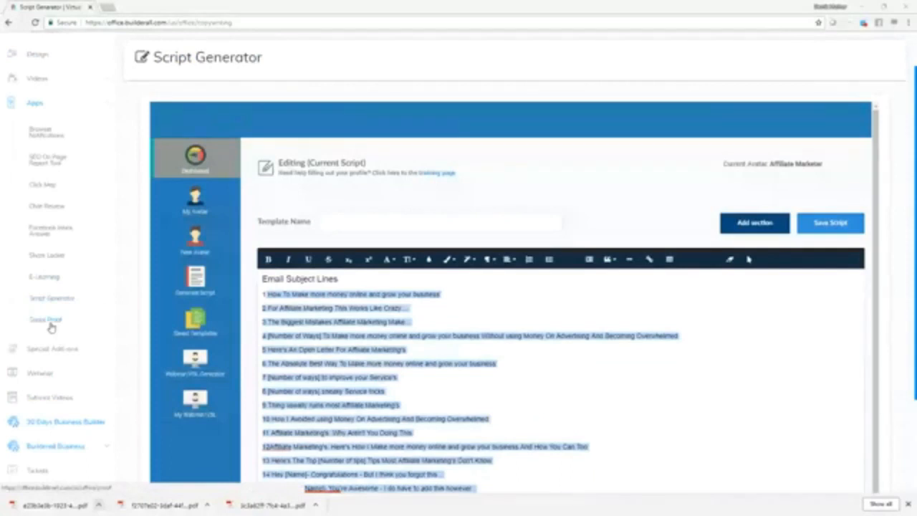
Step: Open the Passive Income System step 1 page in a new browser tab
click(104, 8)
text(pas)
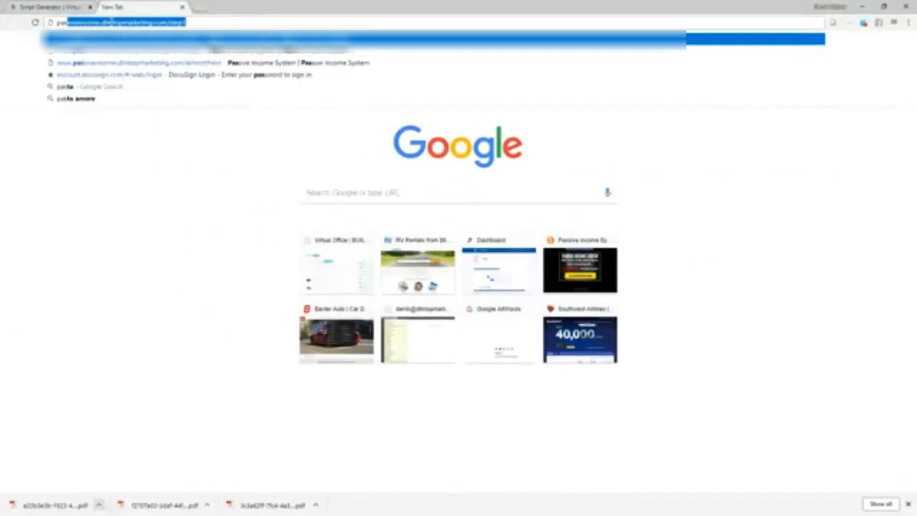
key(Return)
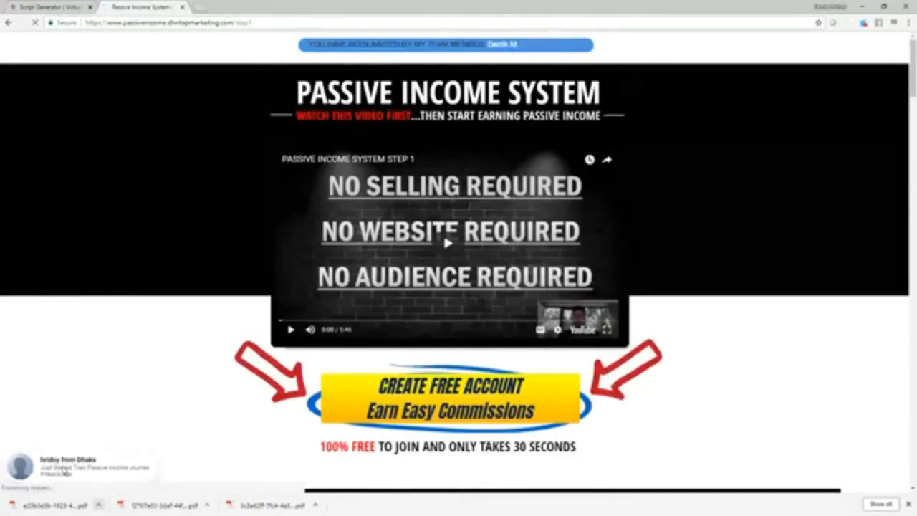
Step: Return to the Script Generator browser tab and look through the Apps list in the site navigation around Social Proof
click(83, 6)
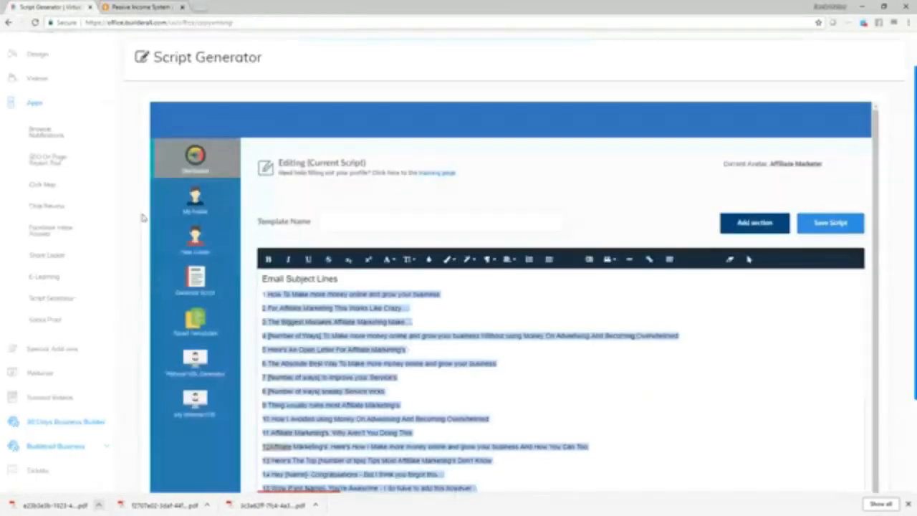
scroll(109, 311, down, 1)
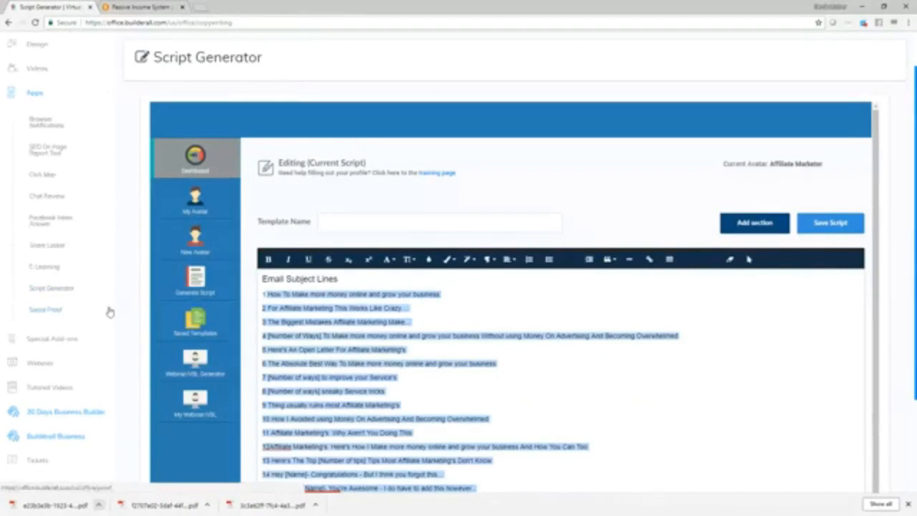
scroll(92, 313, up, 4)
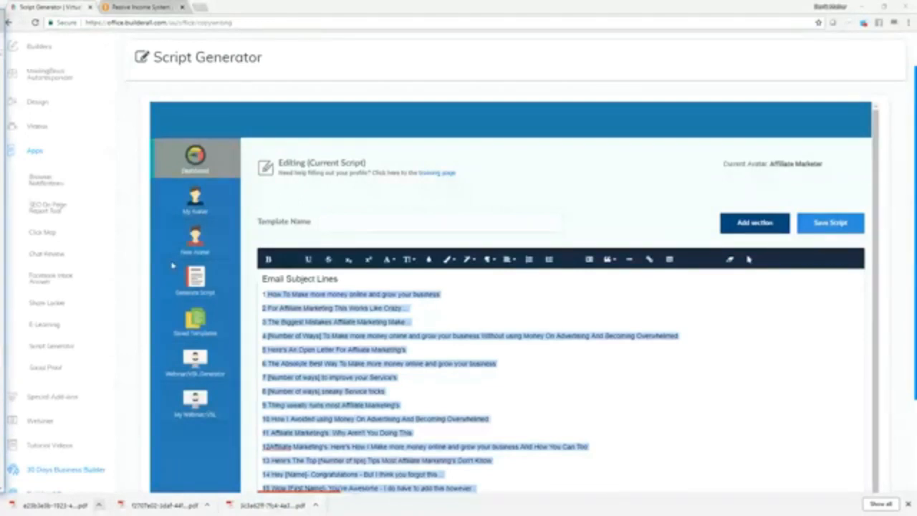
scroll(113, 203, down, 1)
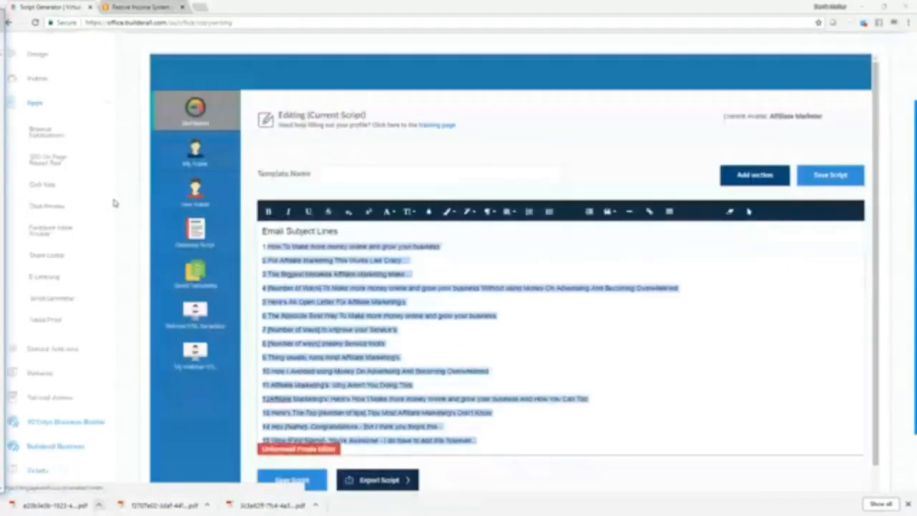
Step: View the Script Generator's new avatar form and saved templates list, and look over the remaining site navigation entries
scroll(77, 373, up, 1)
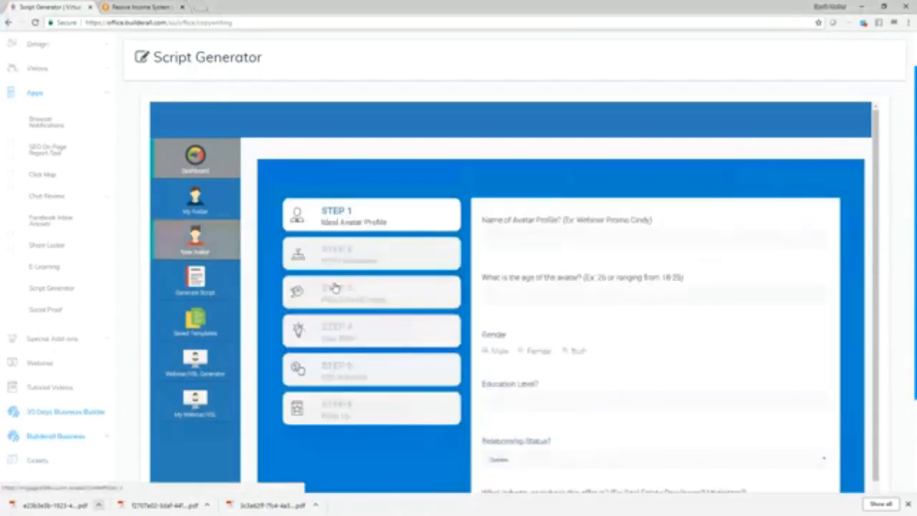
scroll(381, 349, down, 1)
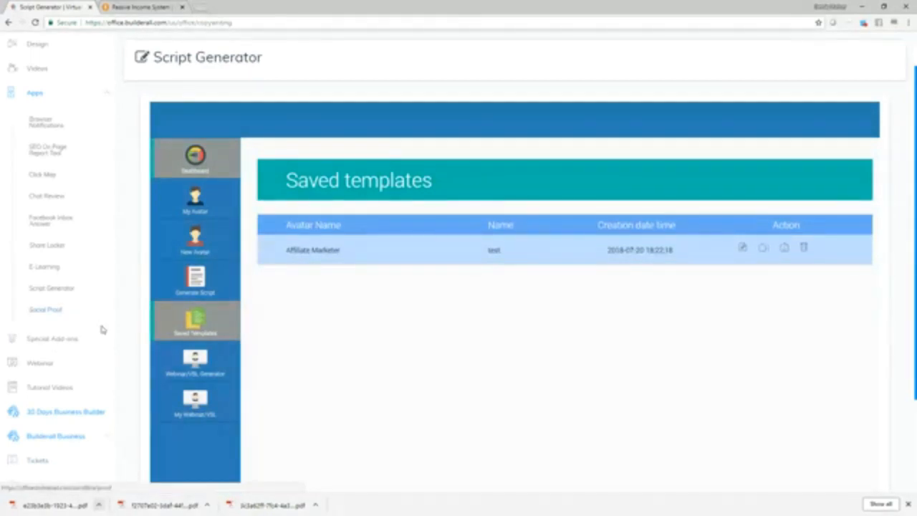
scroll(101, 326, down, 2)
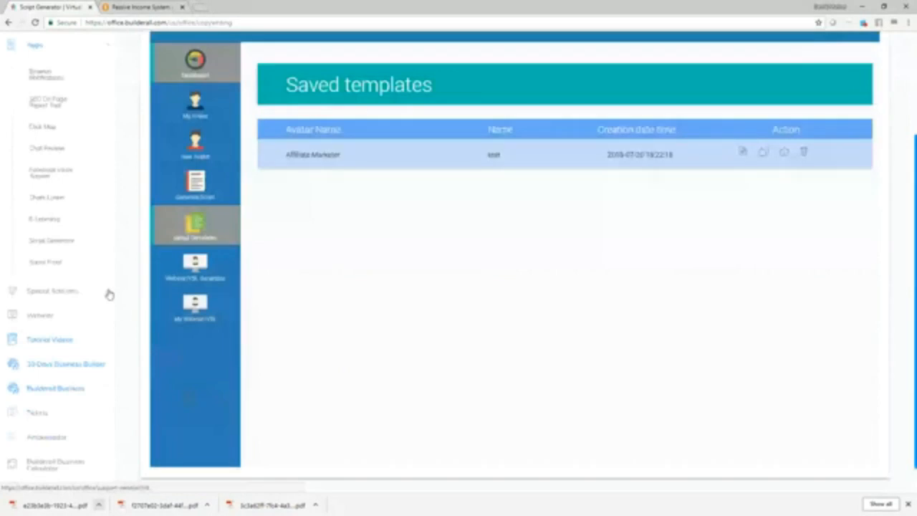
scroll(109, 294, up, 3)
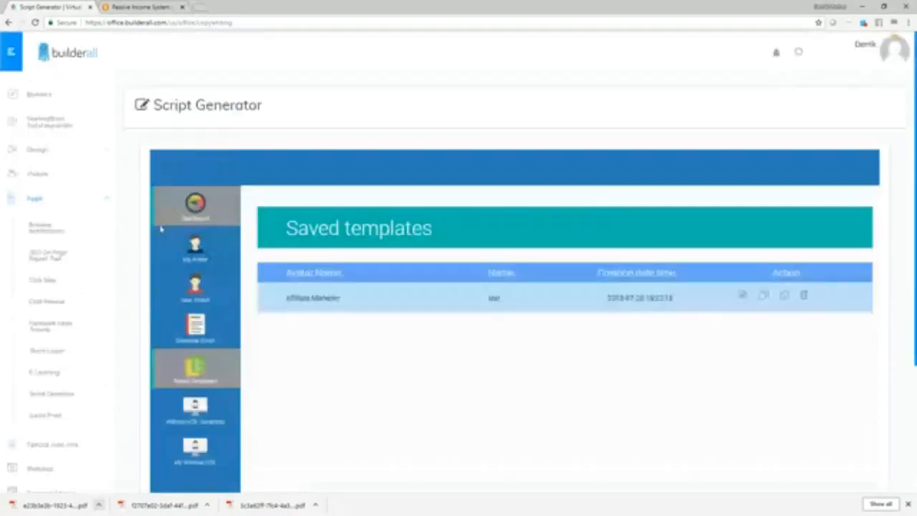